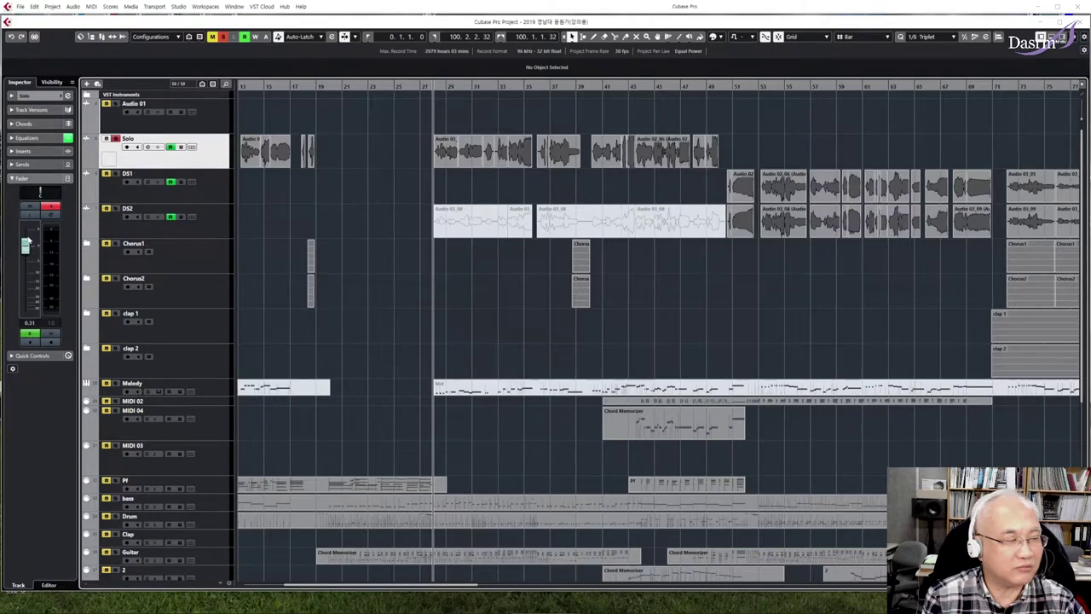
Play the Solo track from bar 28 while trying its volume fader, and return the playhead to bar 28
key(space)
mouse_move(26, 249)
mouse_down()
mouse_move(28, 309)
mouse_move(33, 246)
mouse_up()
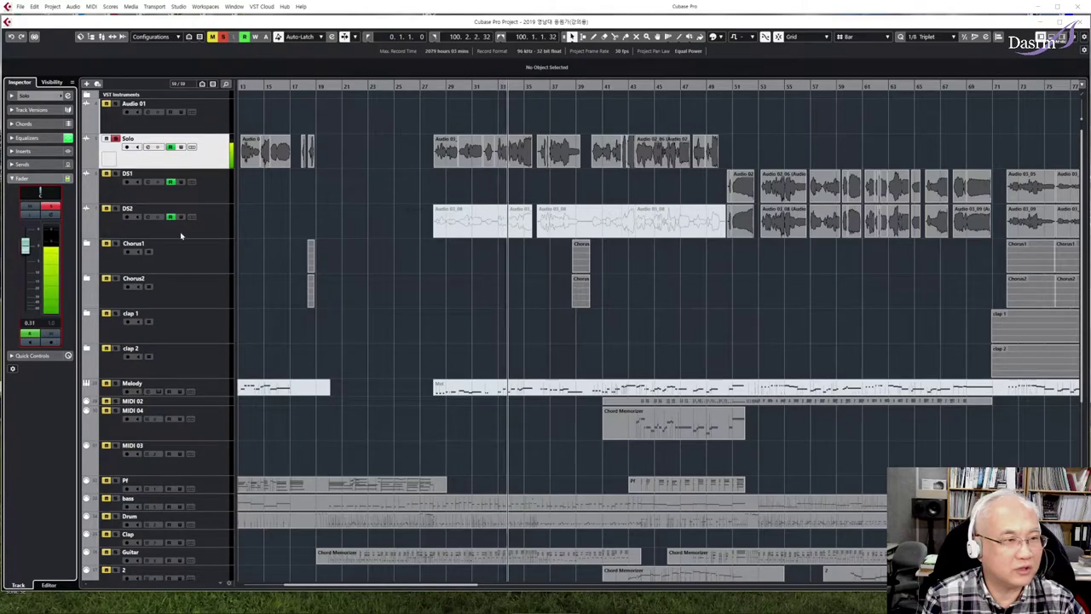
click(433, 89)
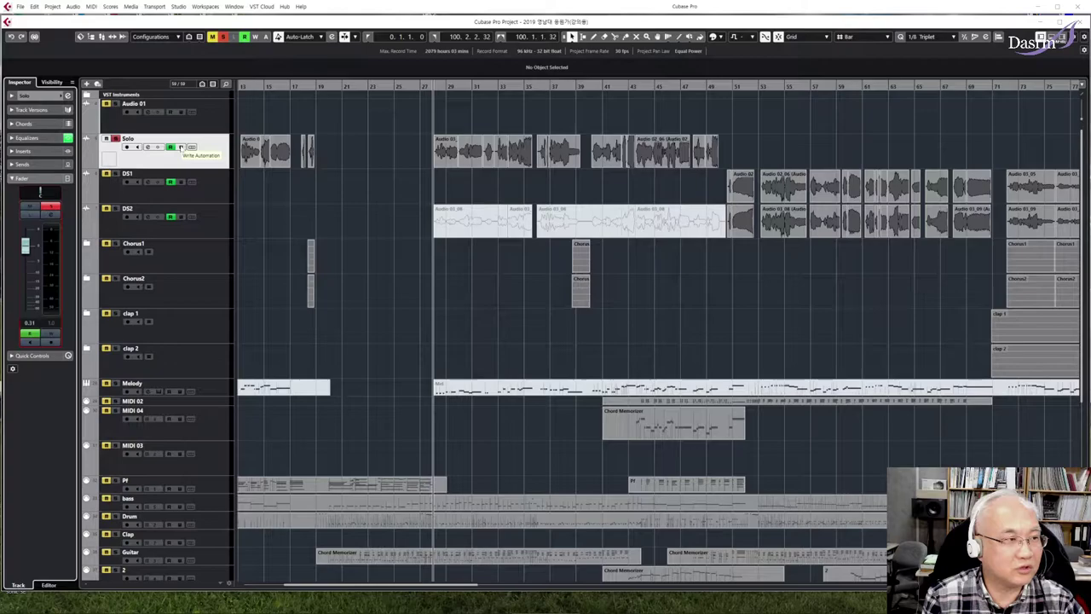
Enable Write Automation on the Solo track and record volume fader moves during playback from bar 28 to about bar 45
click(182, 137)
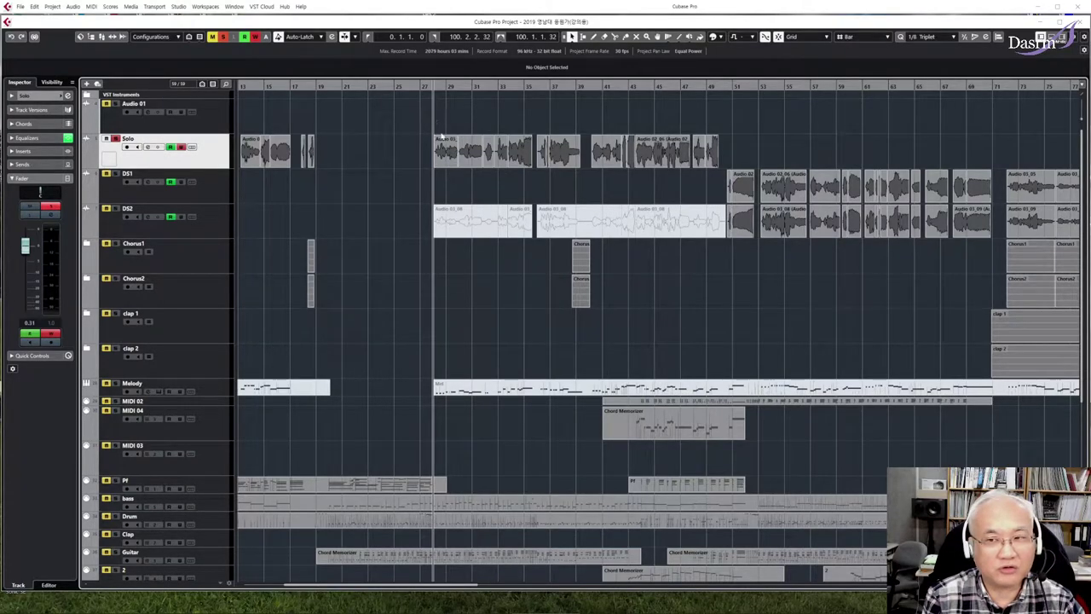
click(445, 86)
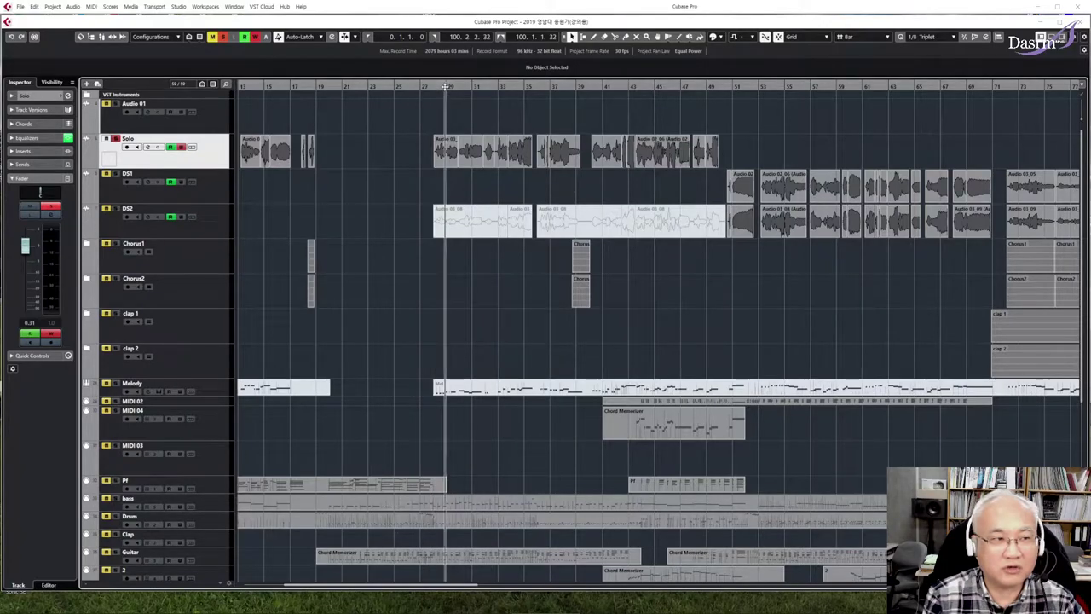
click(459, 86)
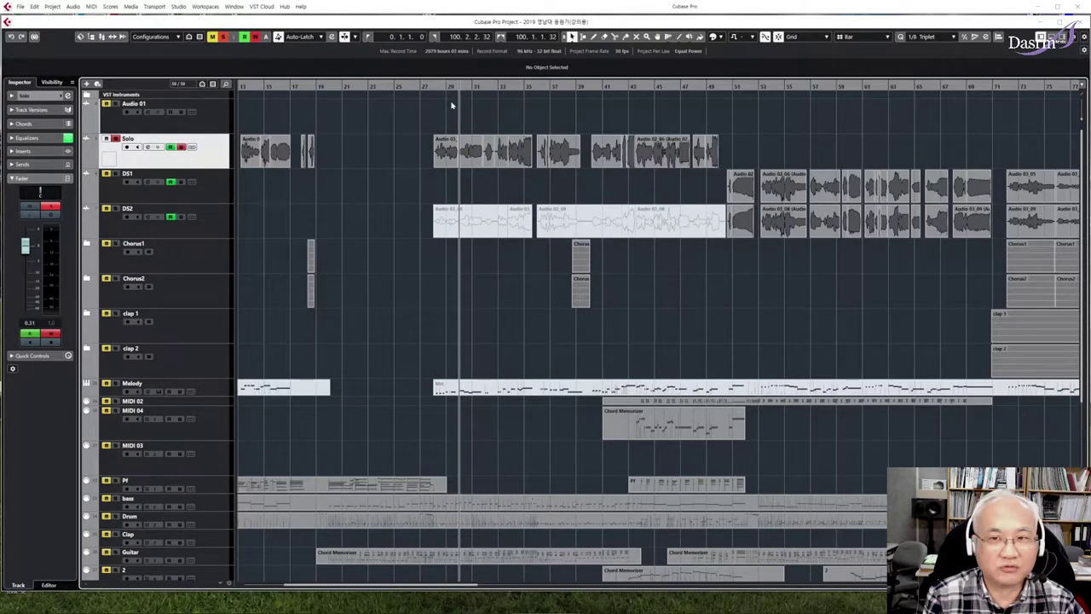
click(433, 86)
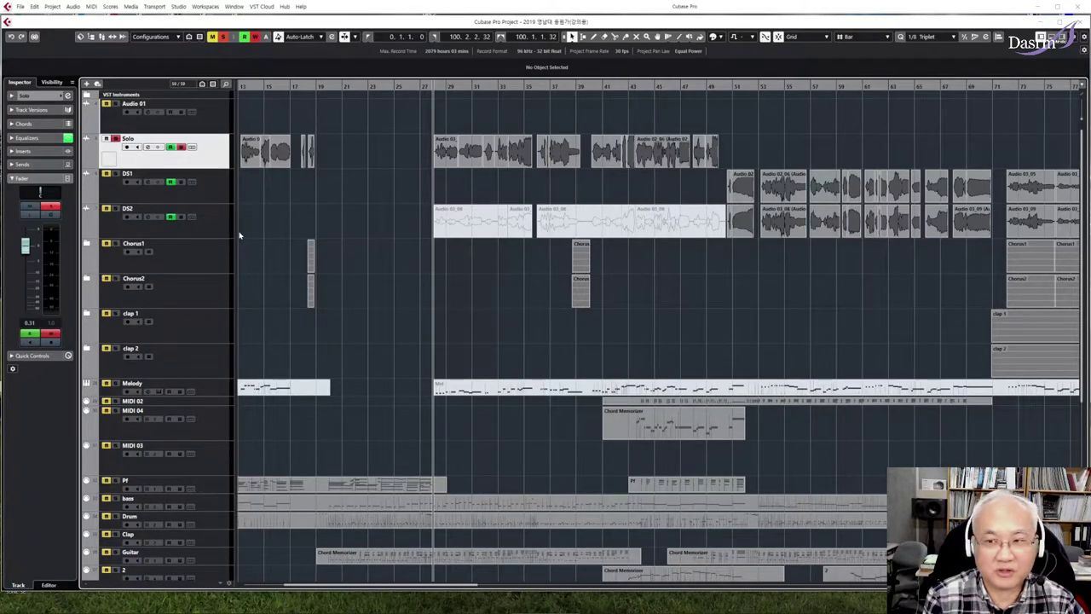
key(space)
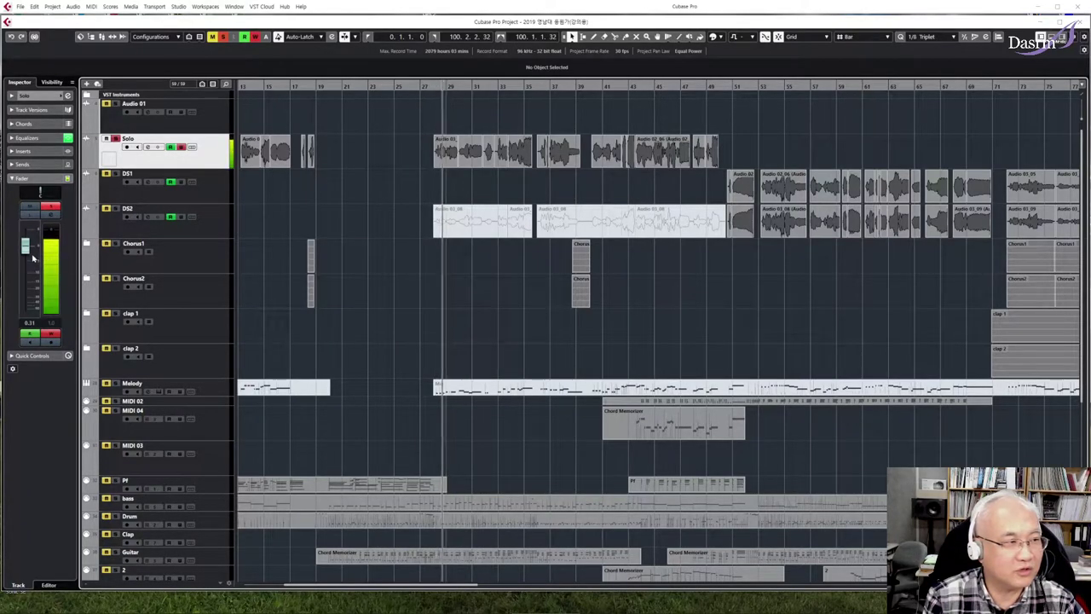
mouse_move(25, 246)
mouse_down()
mouse_move(29, 283)
mouse_move(28, 242)
mouse_move(37, 272)
mouse_up()
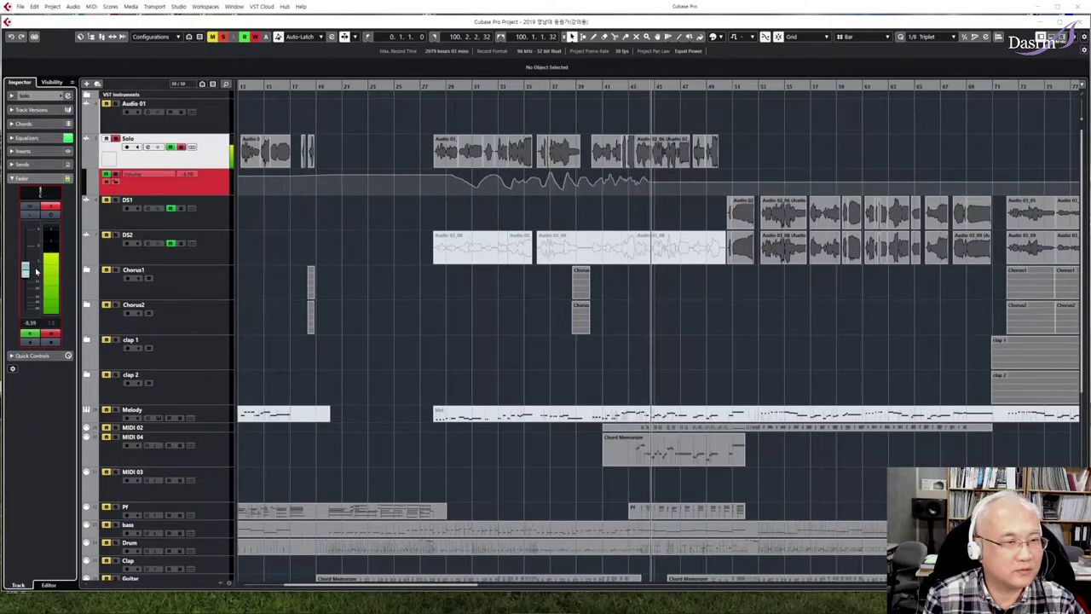
key(space)
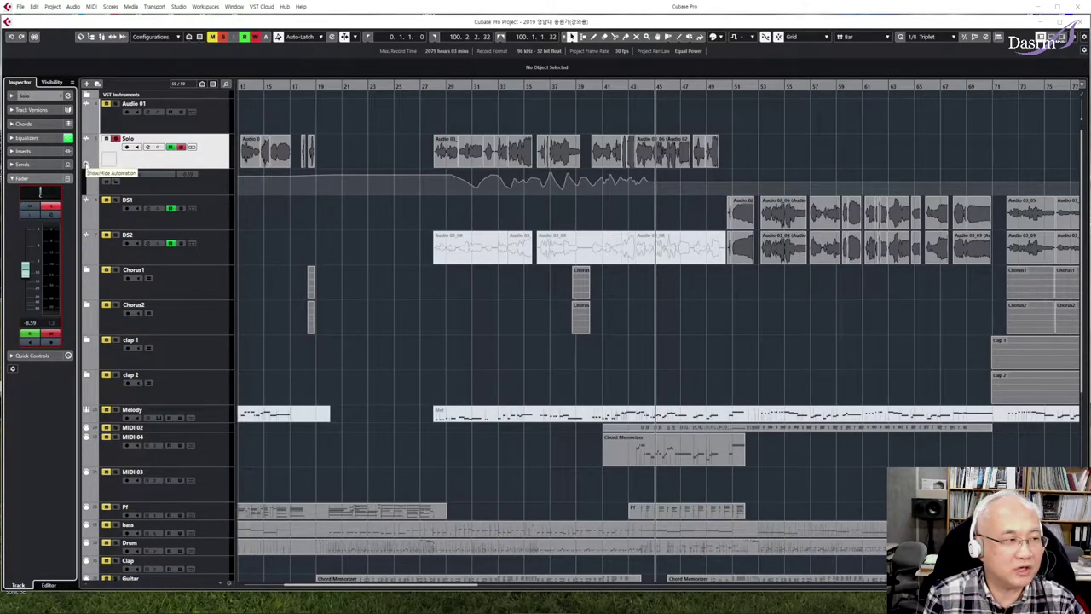
Toggle the Solo track's automation lane off and on to check the volume curve, returning the playhead to bar 28
click(85, 164)
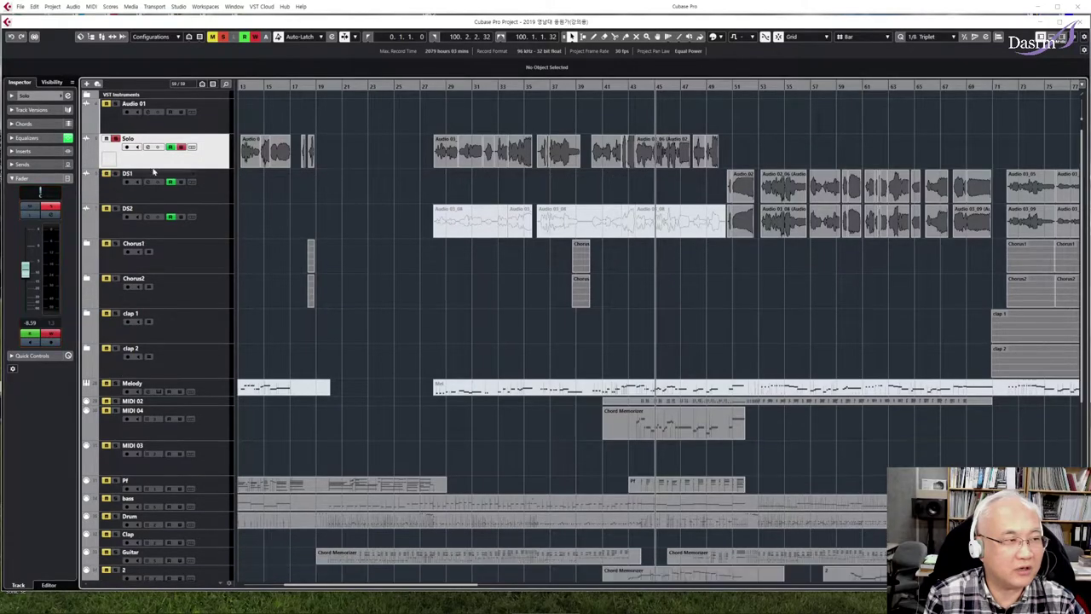
click(85, 166)
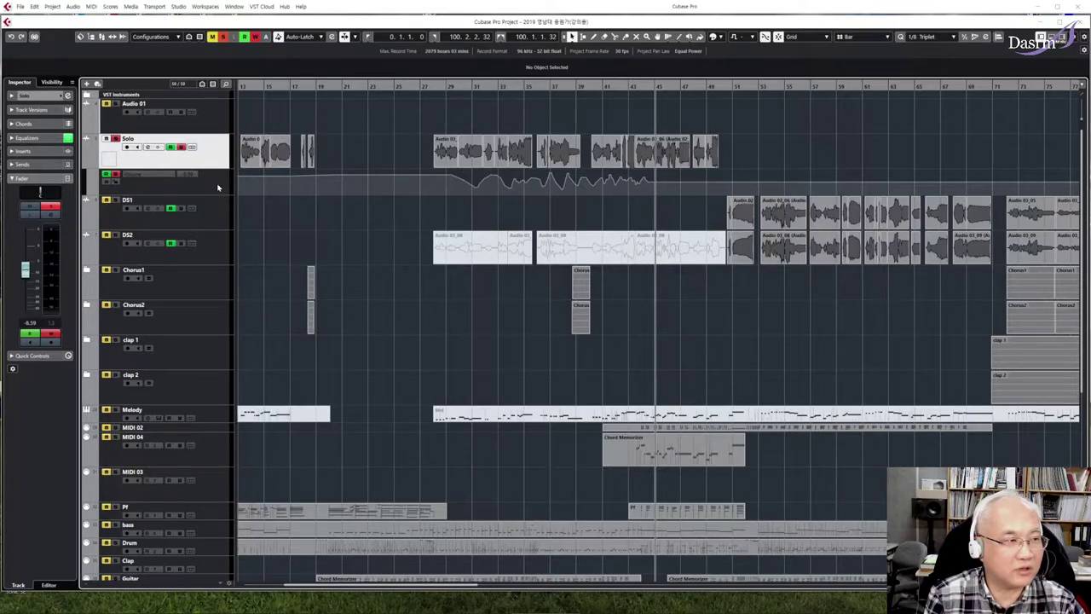
click(433, 86)
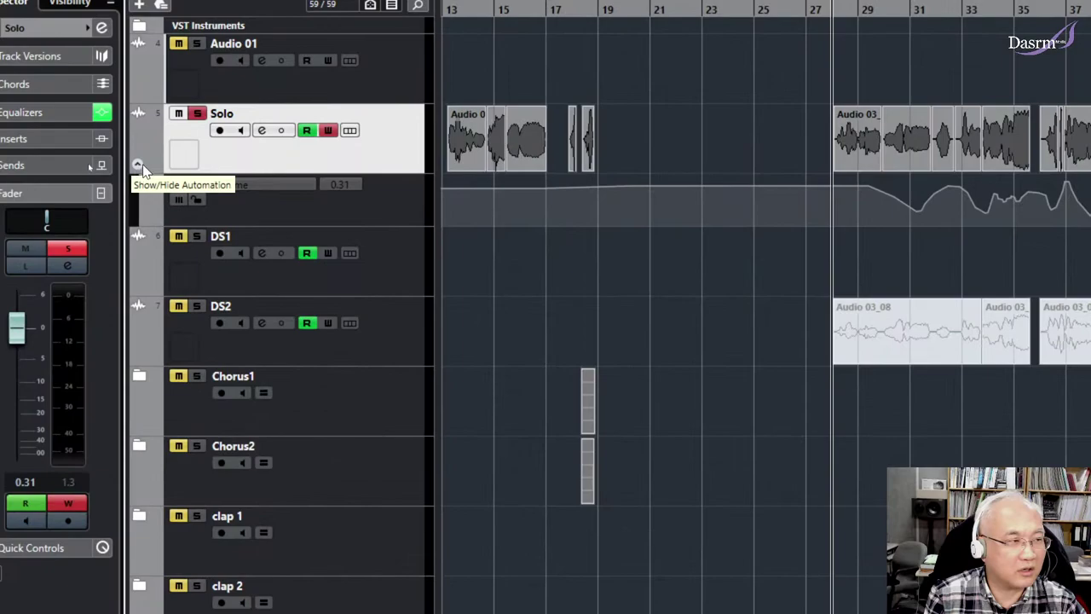
click(85, 166)
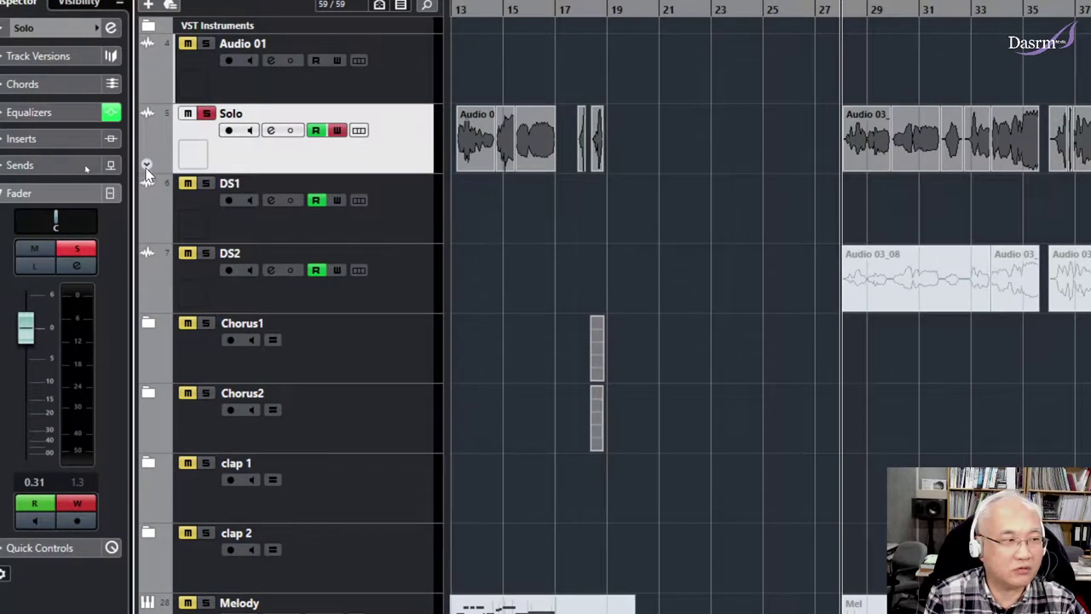
click(146, 165)
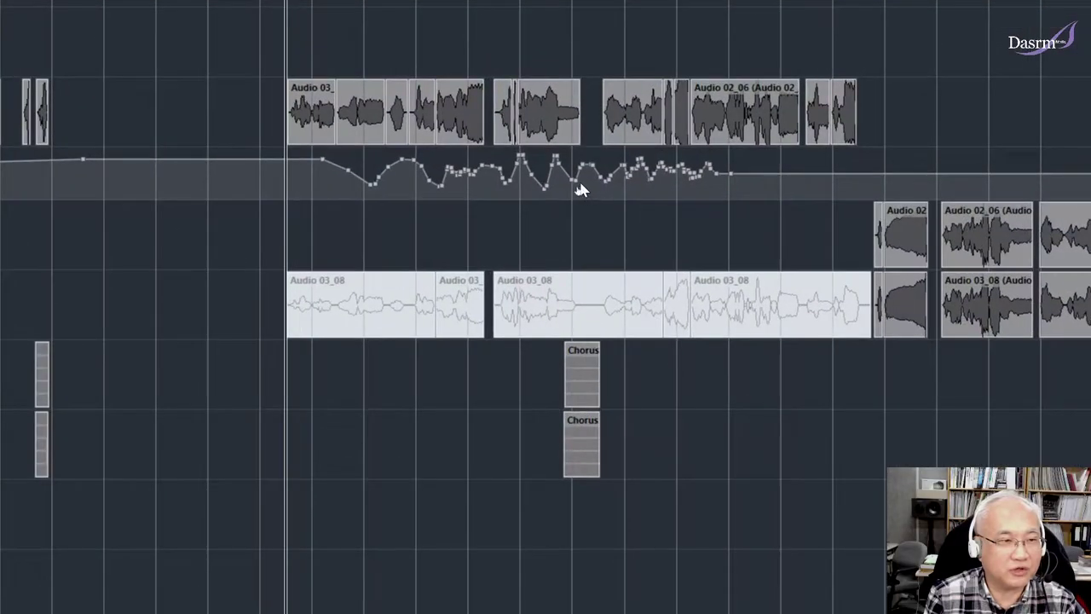
Enlarge the Solo track's Volume automation lane and play back the recorded fader moves from bar 28
mouse_move(304, 175)
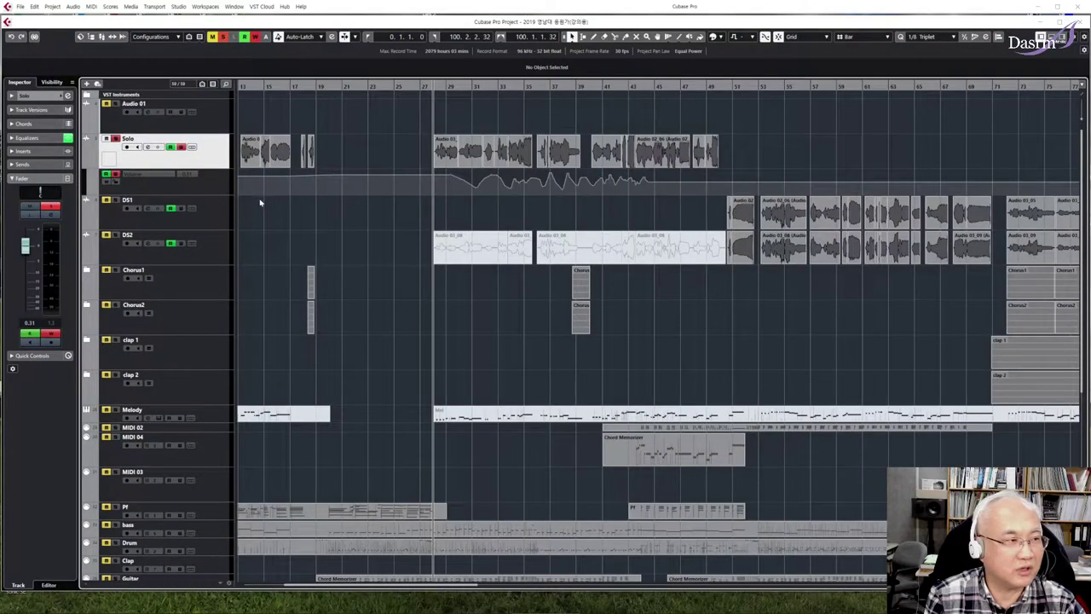
drag(218, 194, 217, 228)
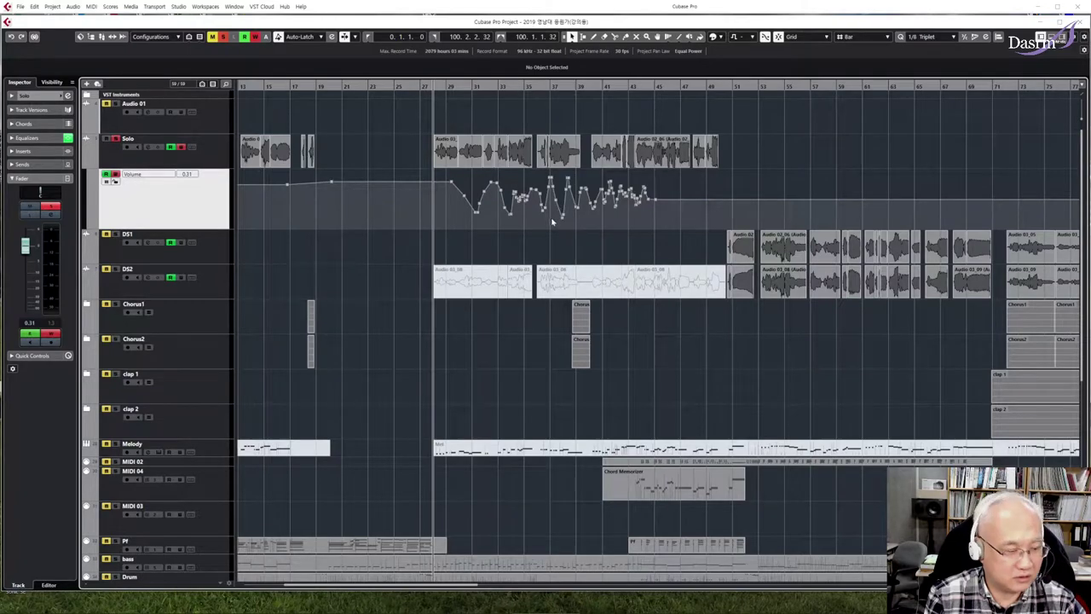
key(h)
key(h)
scroll(603, 214, right, 4)
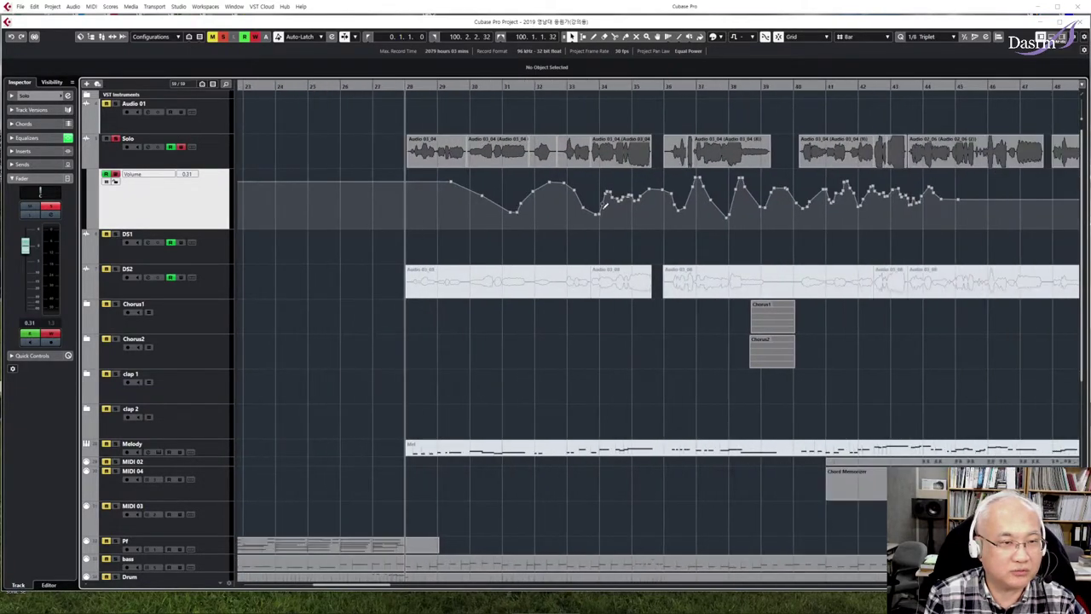
key(space)
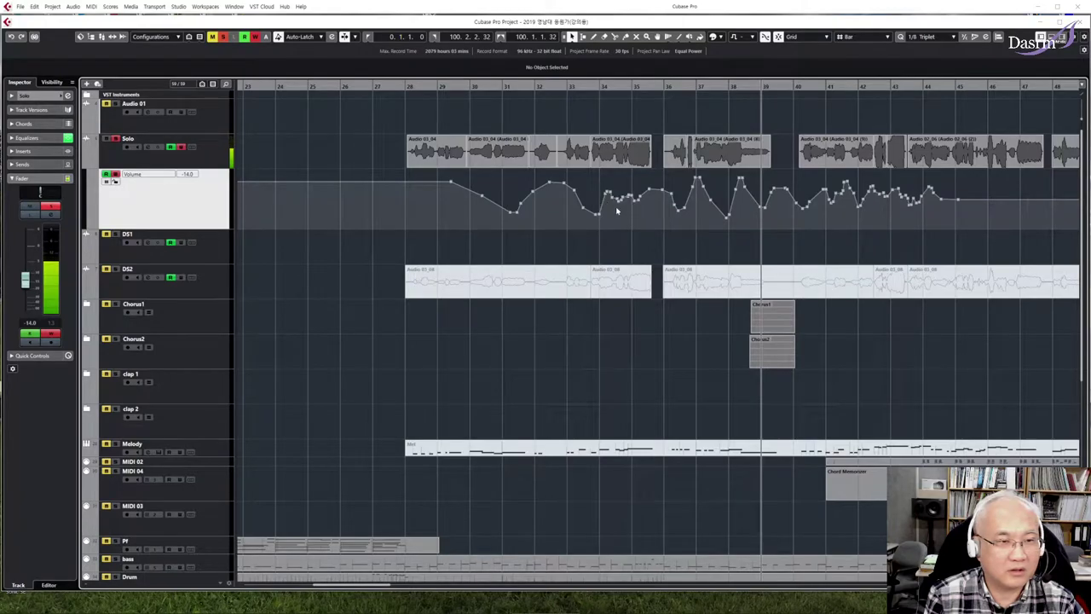
click(450, 89)
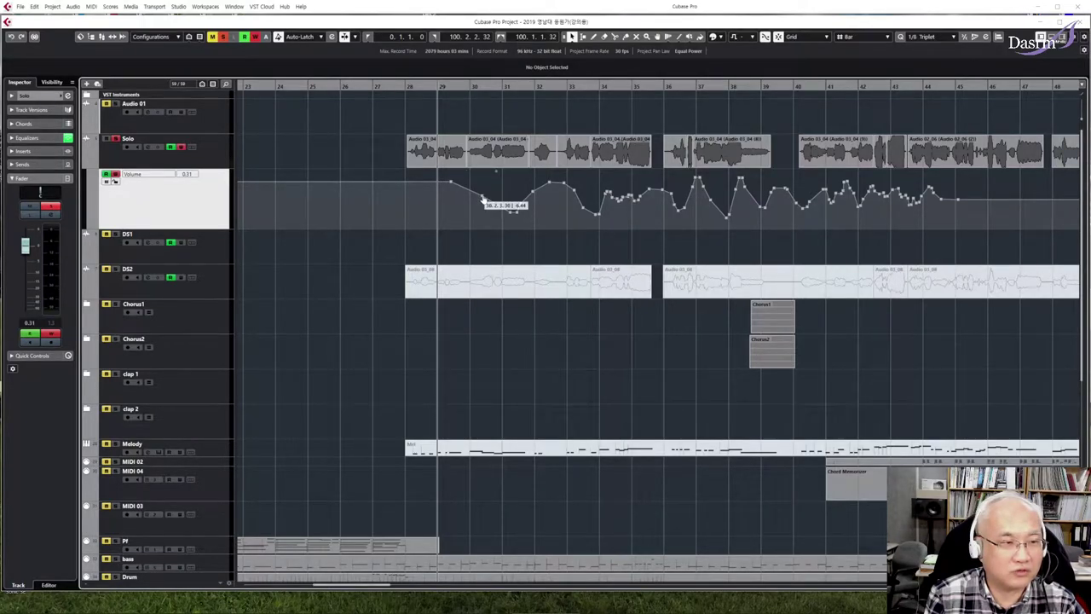
Move the Solo volume automation point near bar 30.2 to bar 30 and bend the descending line into a smooth curve toward bar 31
mouse_move(481, 199)
mouse_down()
mouse_move(486, 221)
mouse_move(483, 198)
mouse_move(495, 191)
mouse_move(468, 199)
mouse_move(499, 197)
mouse_move(473, 194)
mouse_up()
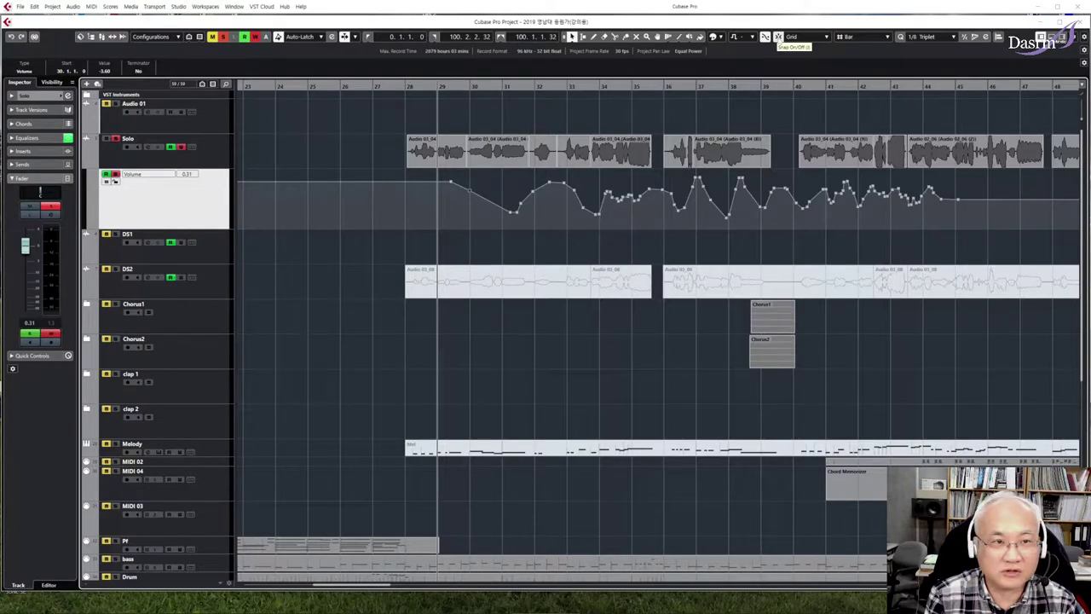
drag(461, 195, 497, 215)
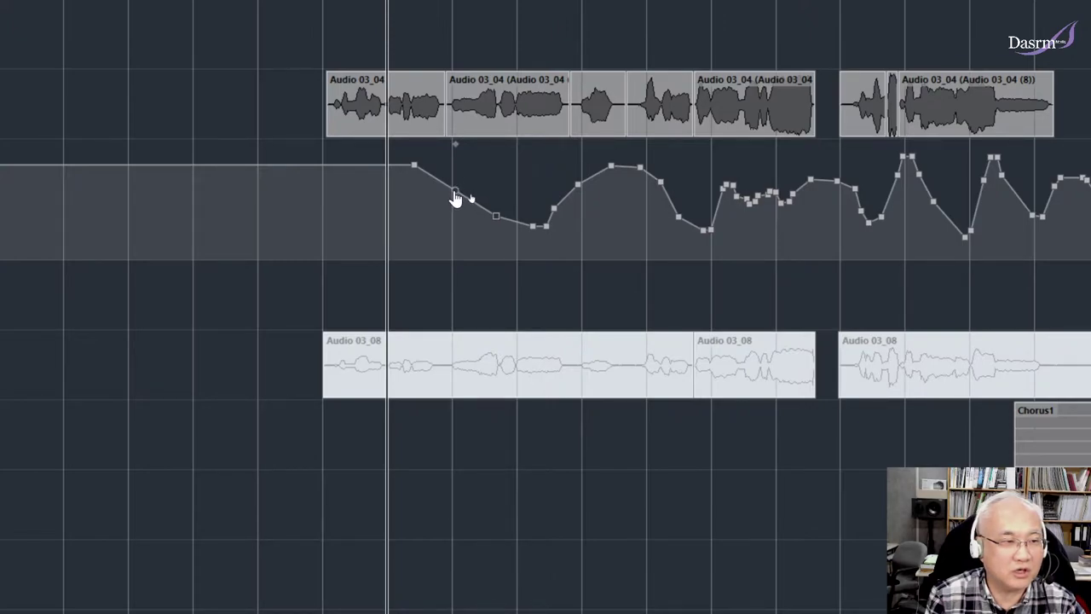
drag(457, 197, 546, 229)
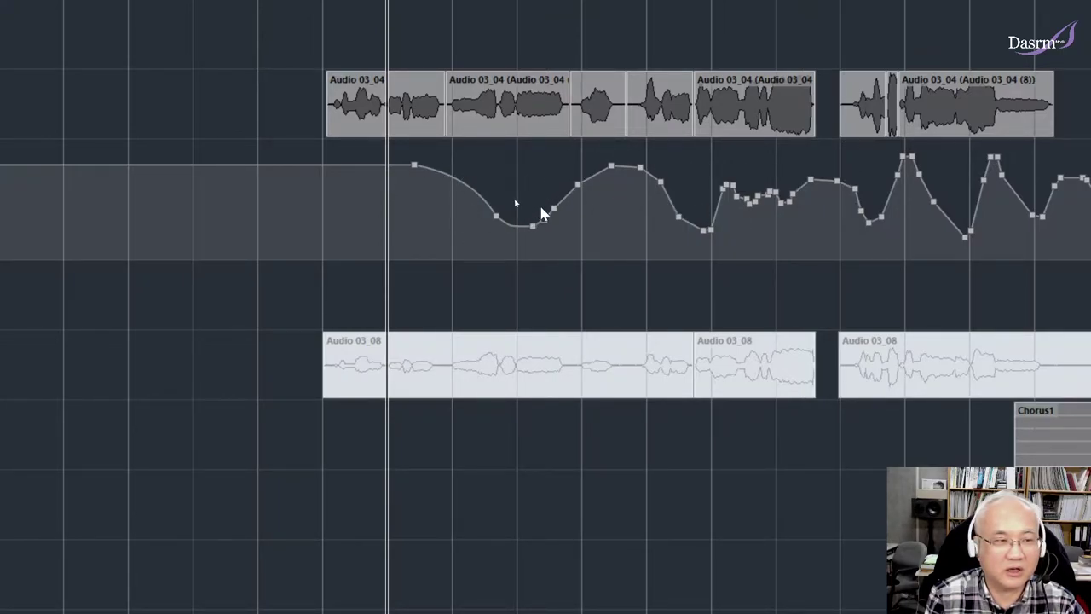
Play the passage to about bar 36 and reshape the volume points after bar 34, lowering one to about -9.8
key(space)
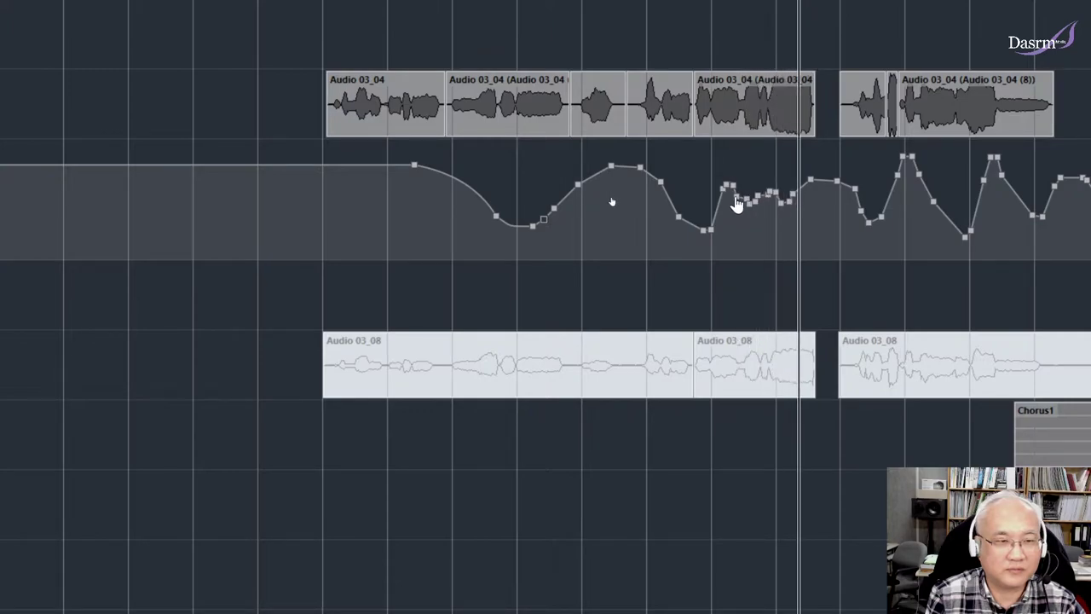
key(space)
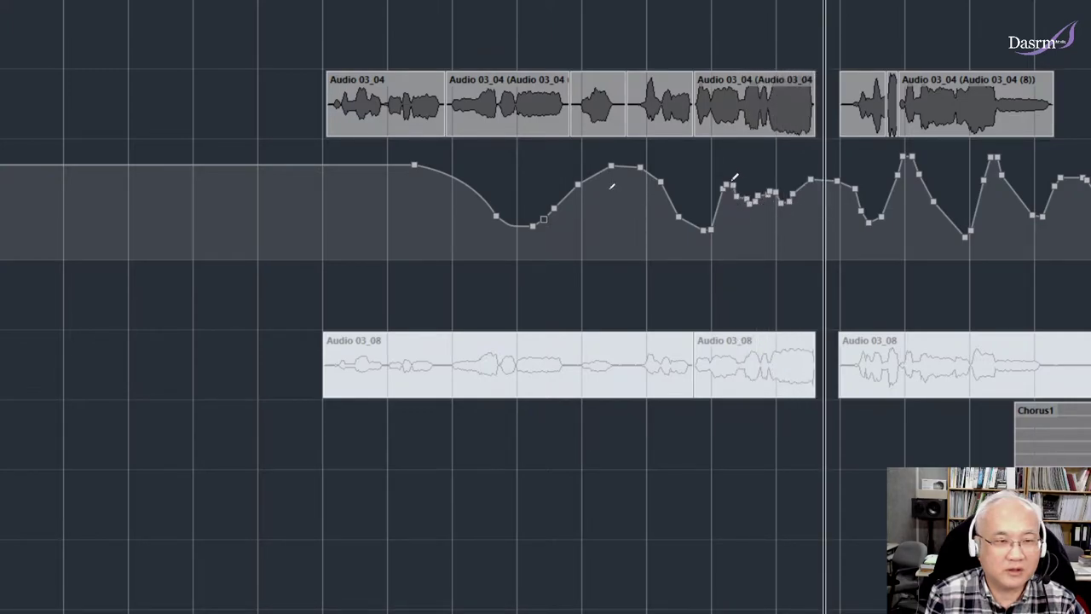
drag(726, 185, 750, 210)
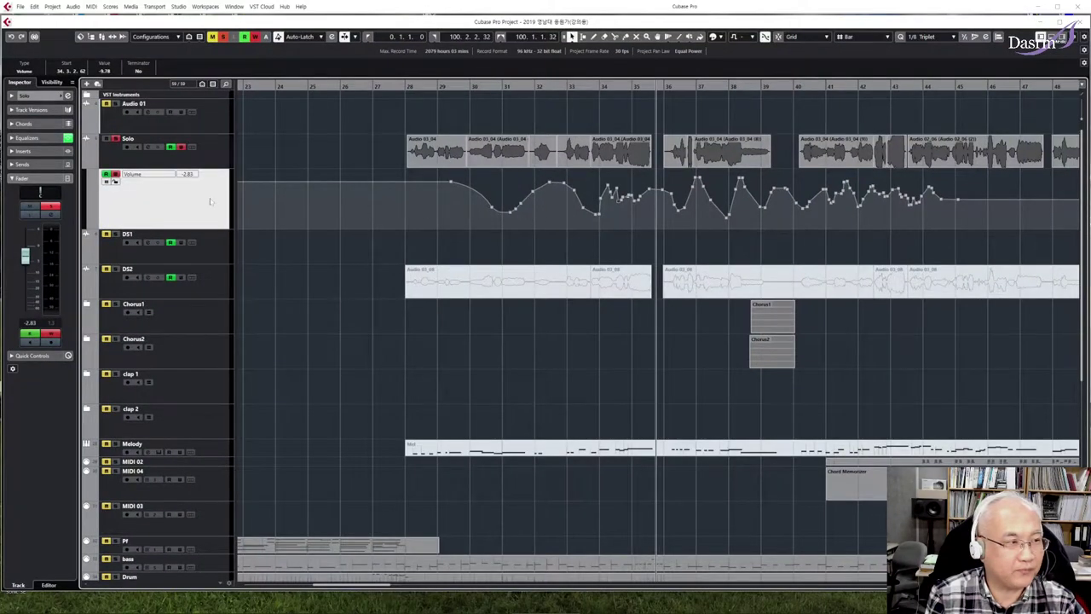
Record left-right pan automation on the Solo track during playback from bar 28 to about bar 39
click(408, 94)
key(g)
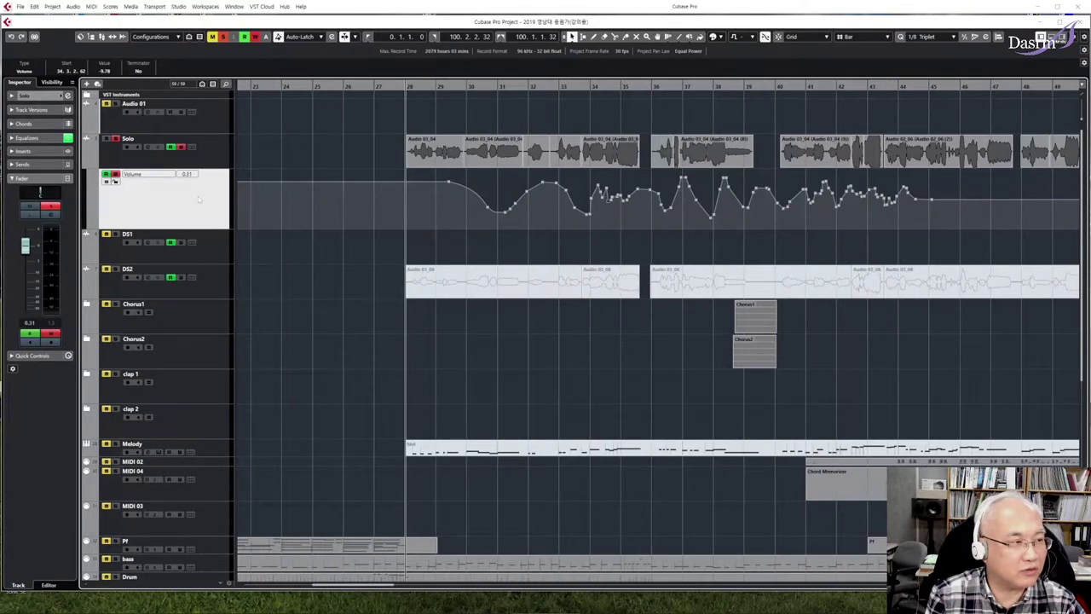
key(space)
mouse_move(40, 192)
mouse_down()
mouse_move(21, 192)
mouse_move(59, 193)
mouse_move(21, 192)
mouse_move(60, 192)
mouse_move(40, 193)
mouse_up()
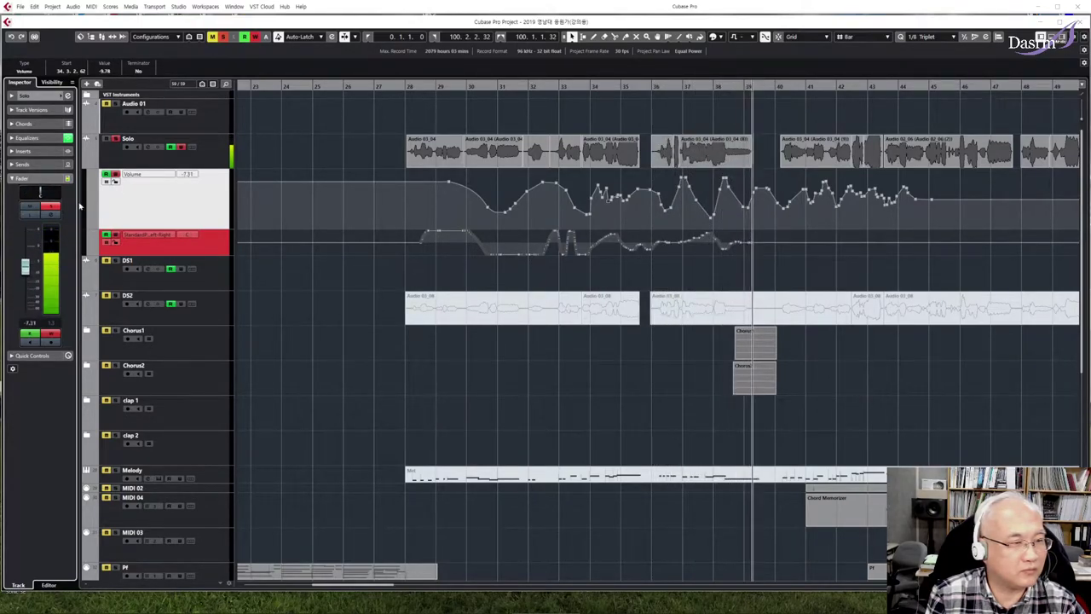
key(space)
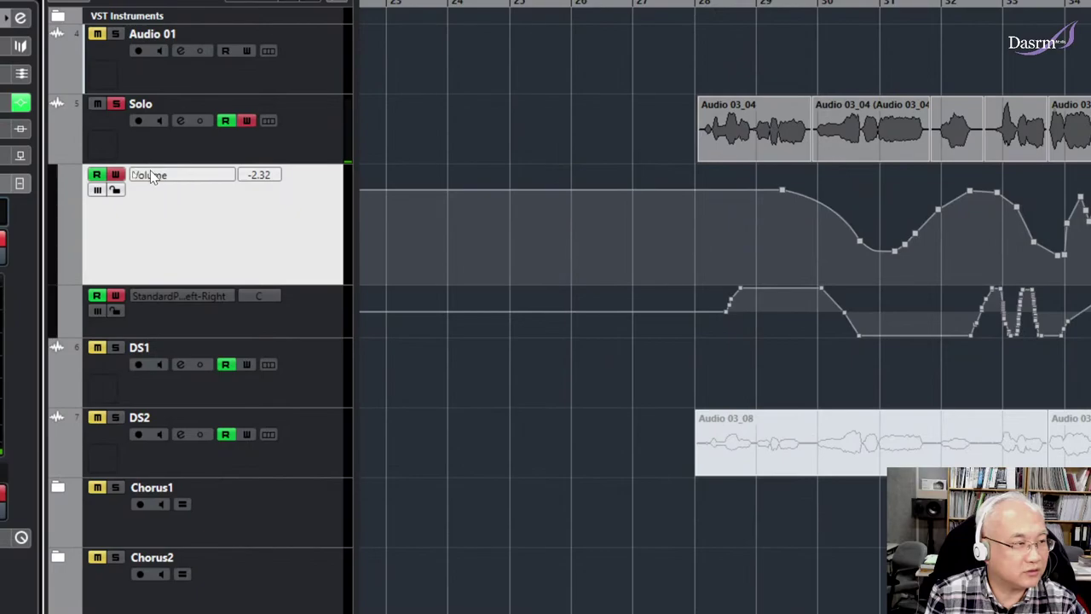
Select the Solo track's pan Left-Right automation lane and play from bar 28 to about bar 31 to check the recorded pan
click(134, 176)
click(134, 175)
click(153, 177)
click(153, 176)
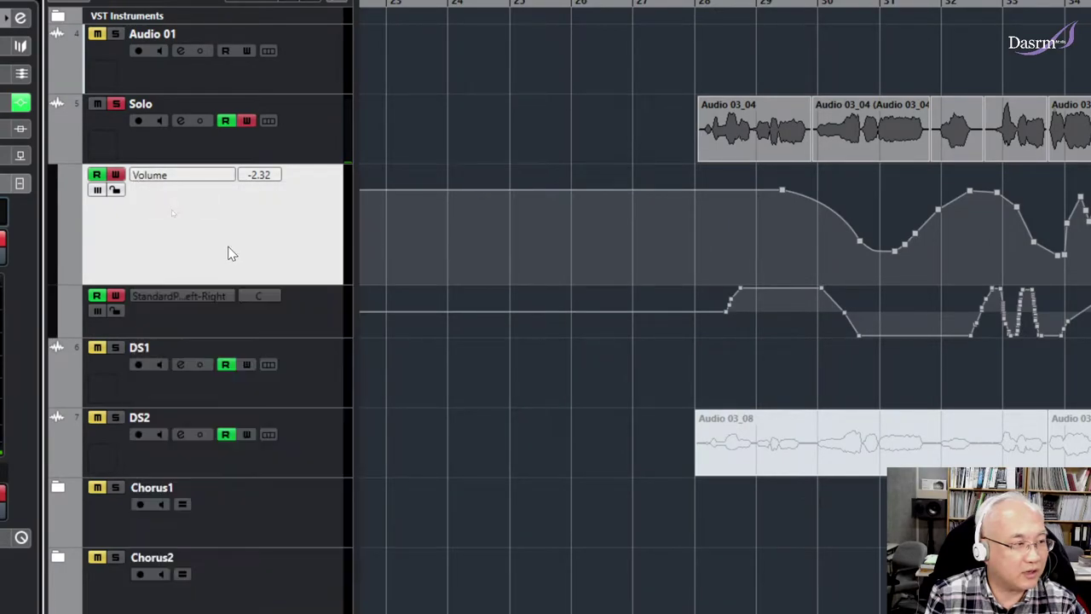
click(174, 308)
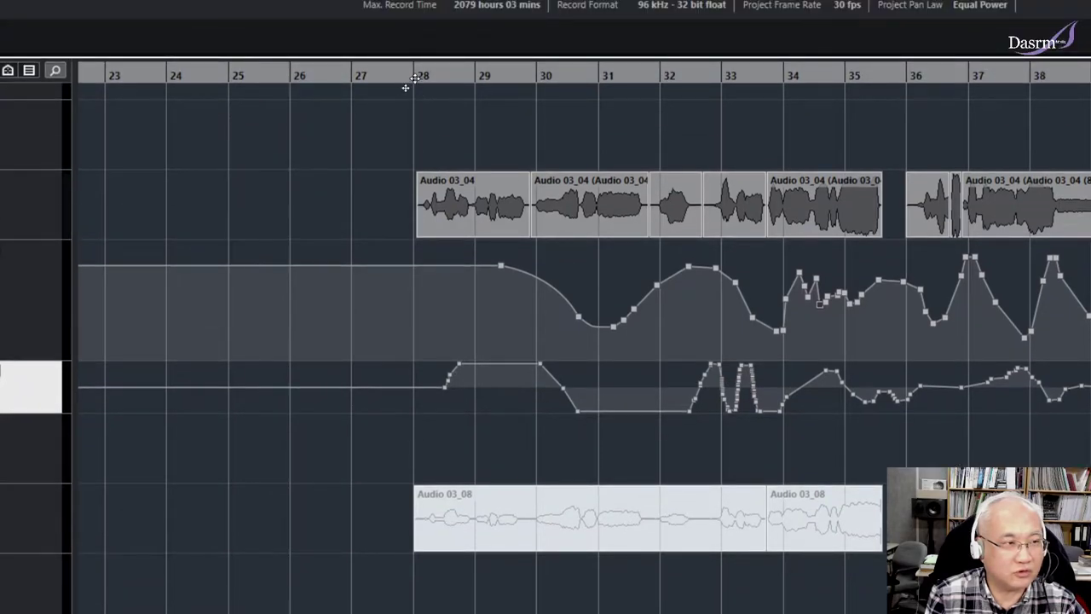
click(415, 77)
key(space)
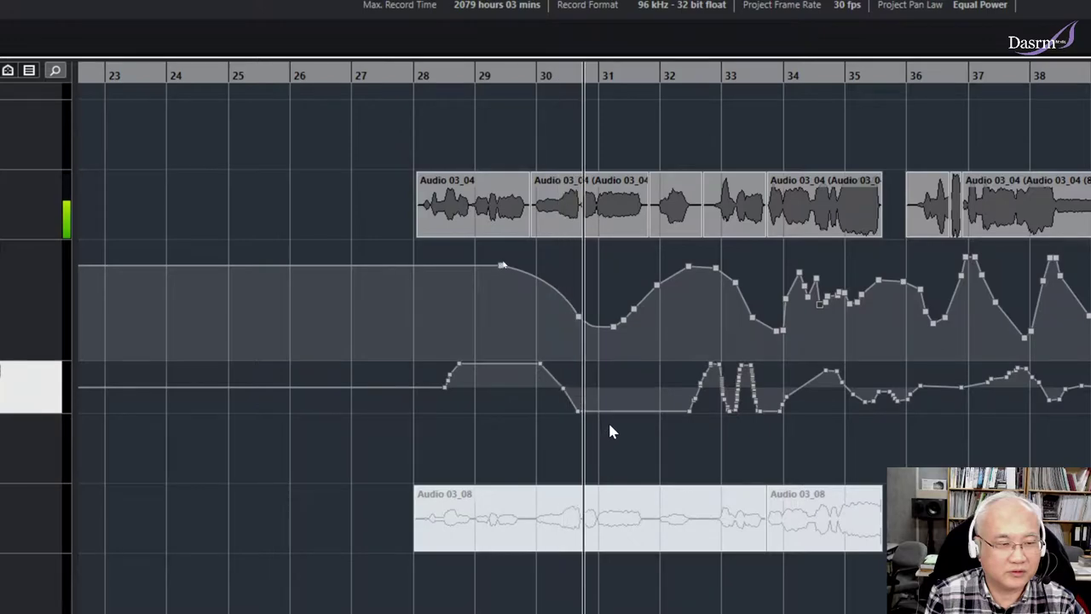
key(space)
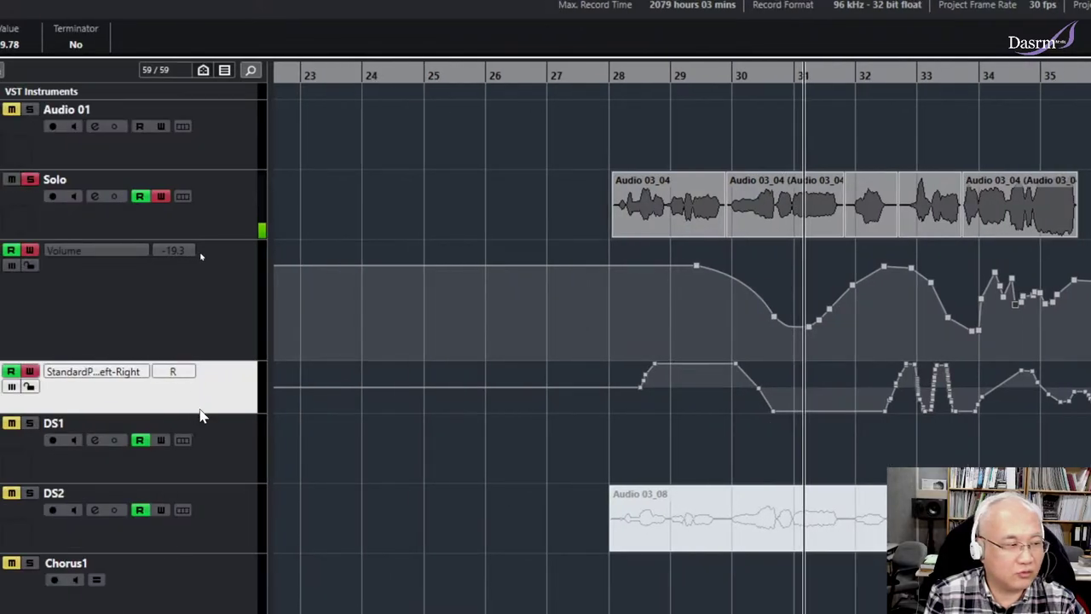
Enlarge the pan Left-Right automation lane and bend the line falling between bars 30 and 31 into a curve
drag(199, 412, 194, 446)
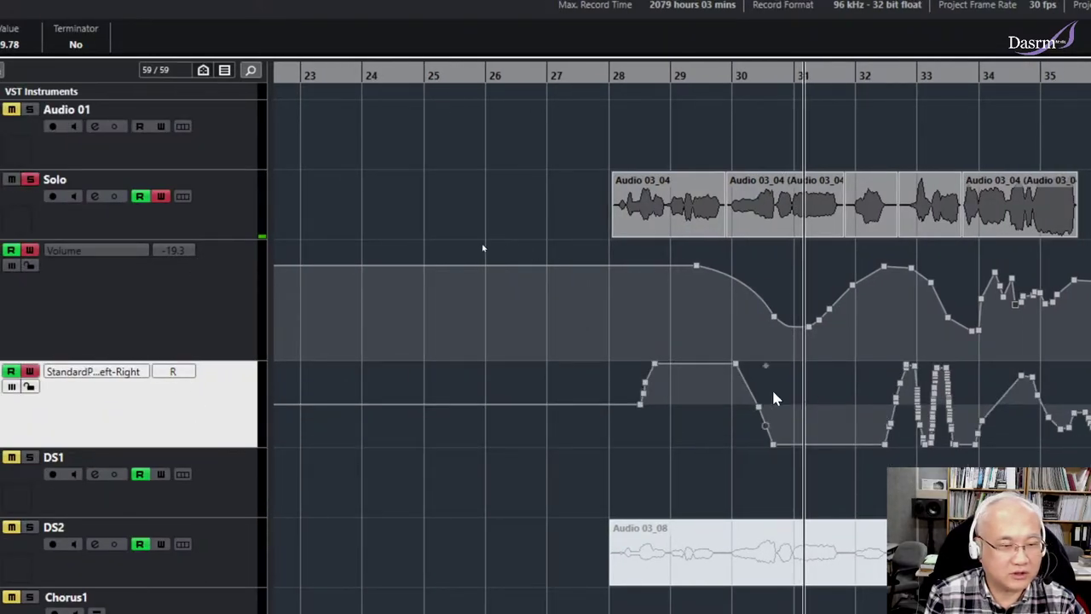
click(740, 396)
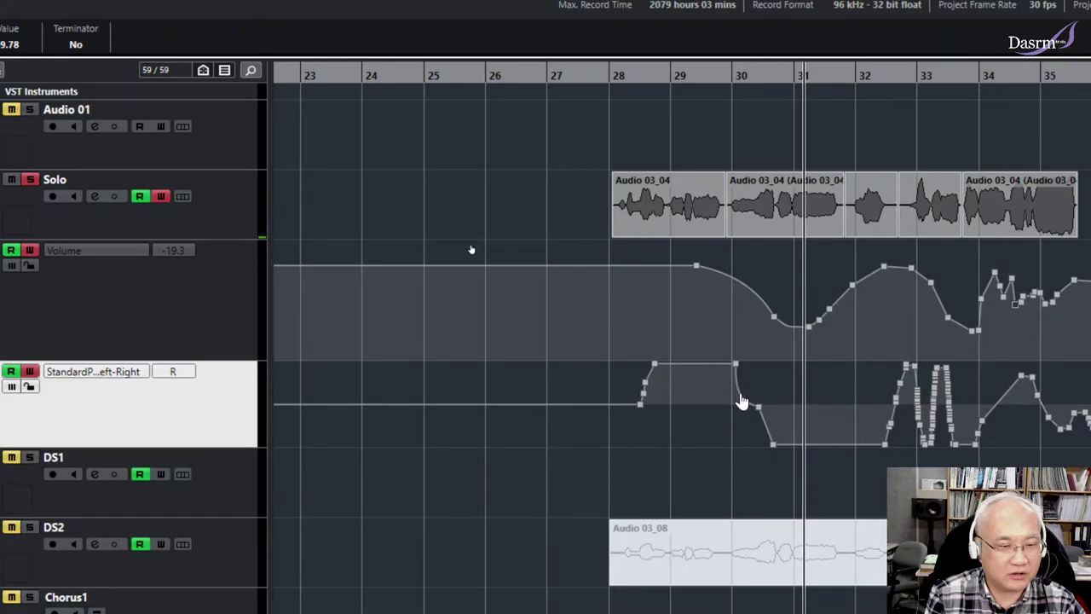
drag(741, 401, 772, 434)
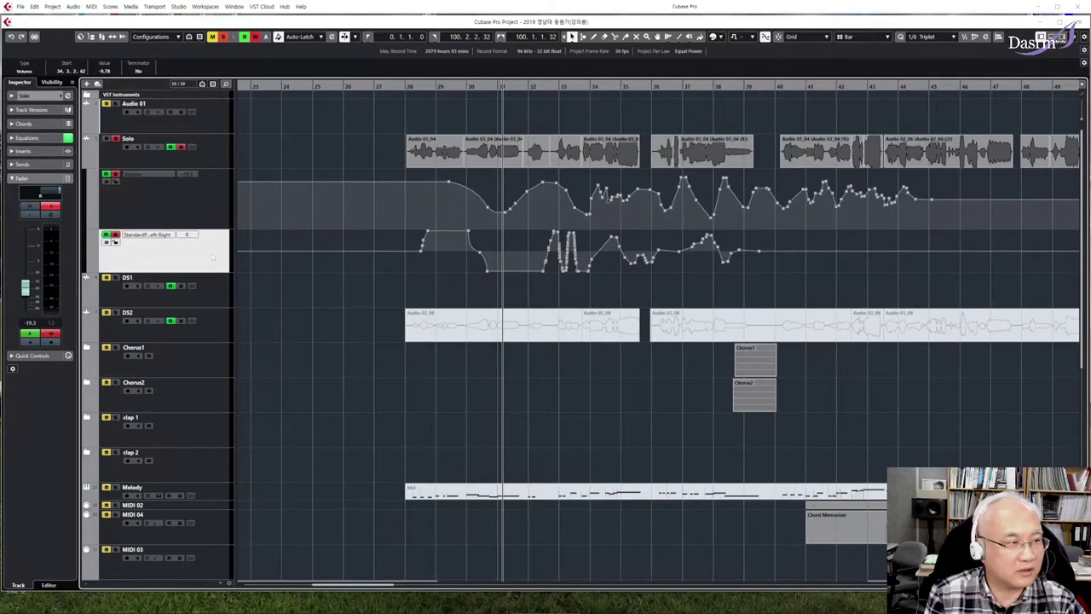
click(211, 215)
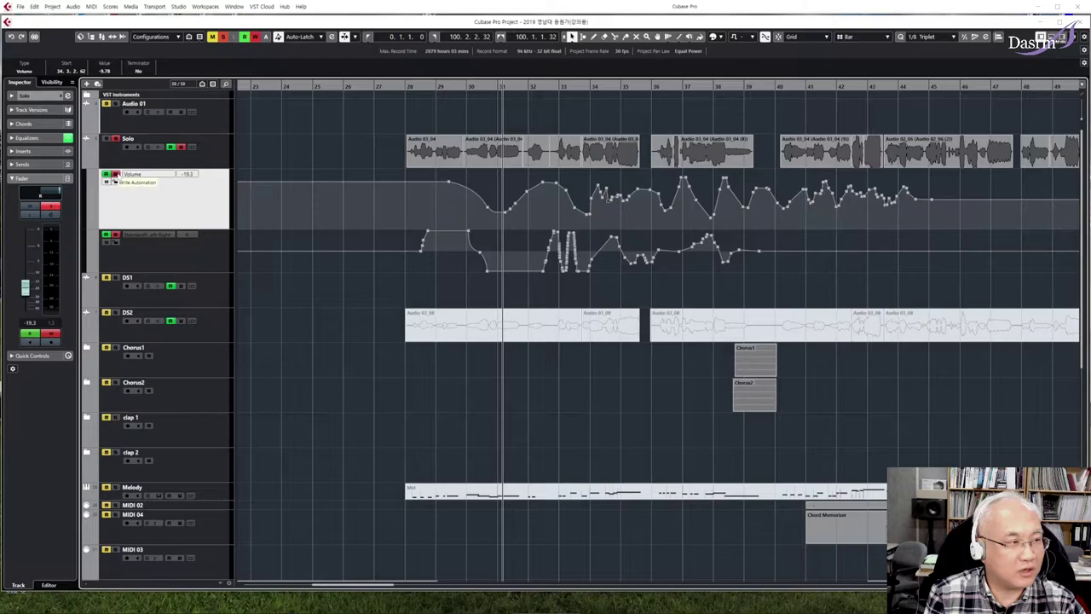
click(206, 250)
click(209, 211)
click(215, 251)
click(213, 217)
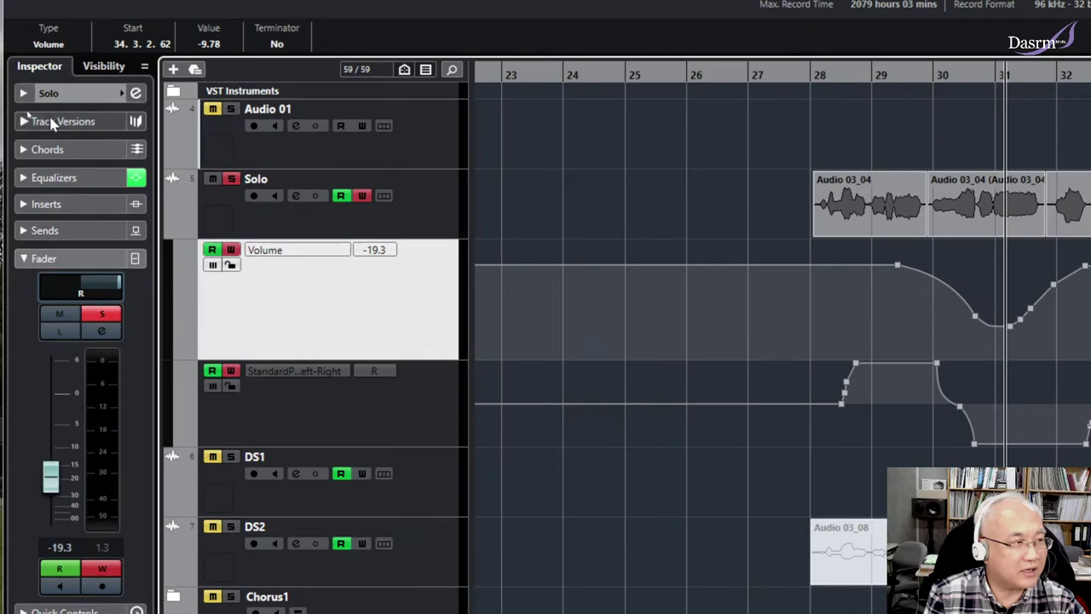
Open the Solo channel's settings window, place it over the arrangement and display its Equalizer section
click(95, 179)
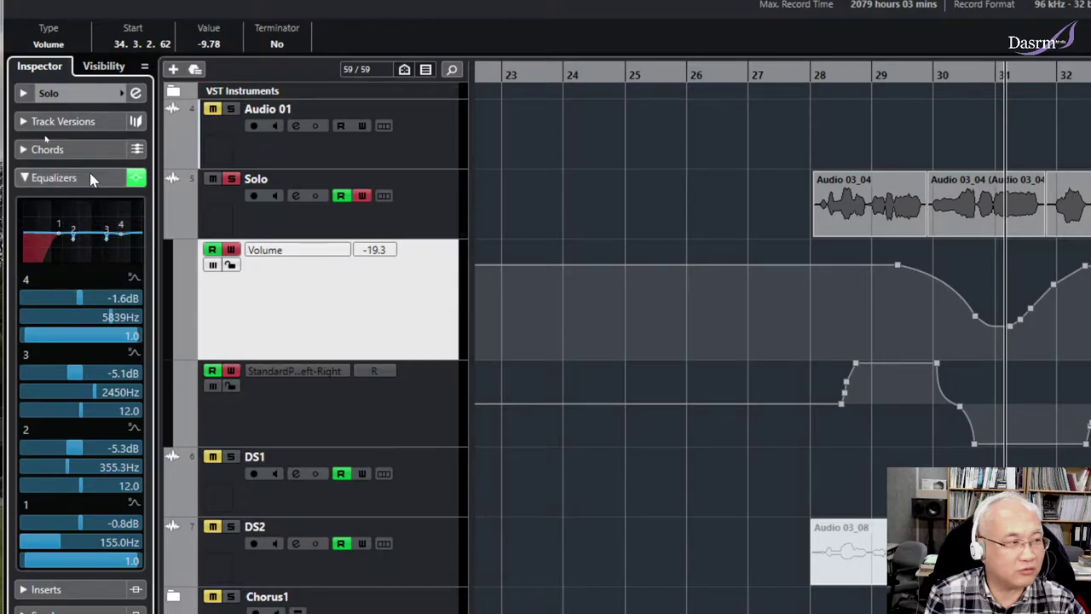
click(90, 176)
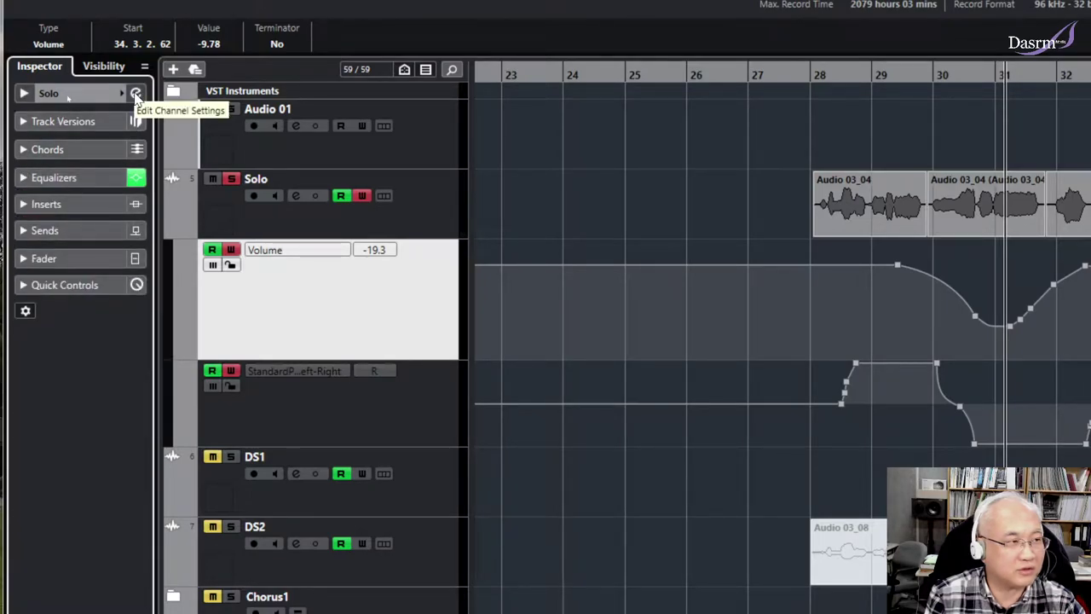
click(135, 93)
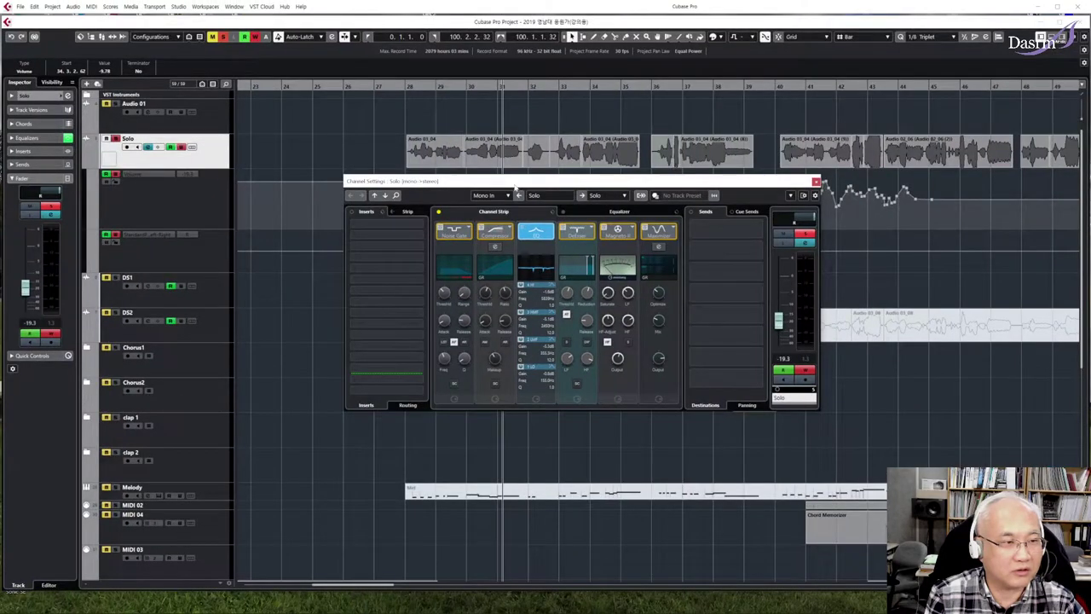
drag(515, 187, 396, 223)
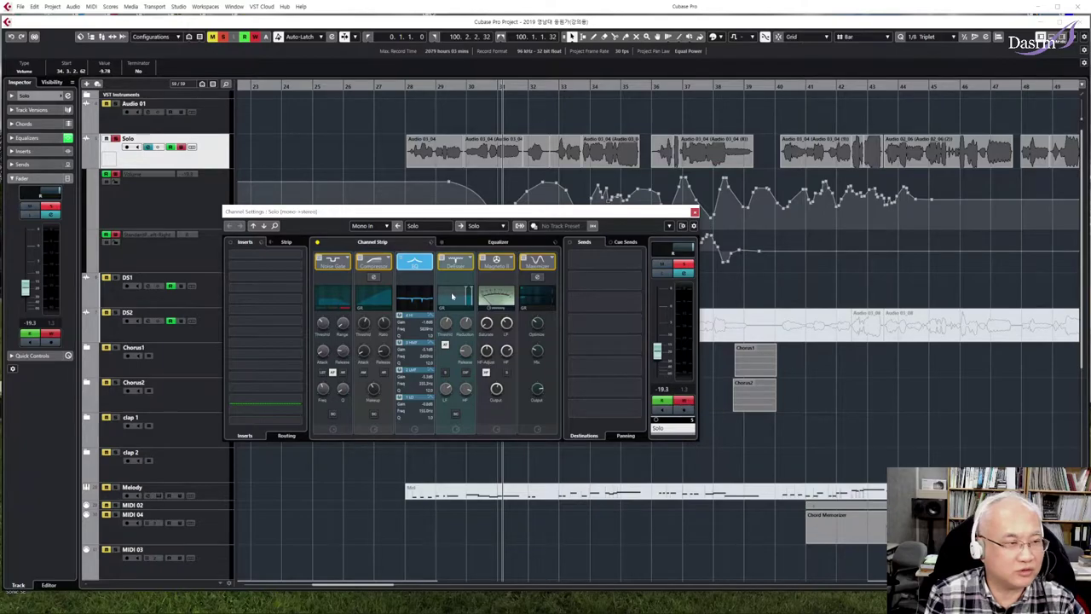
click(495, 243)
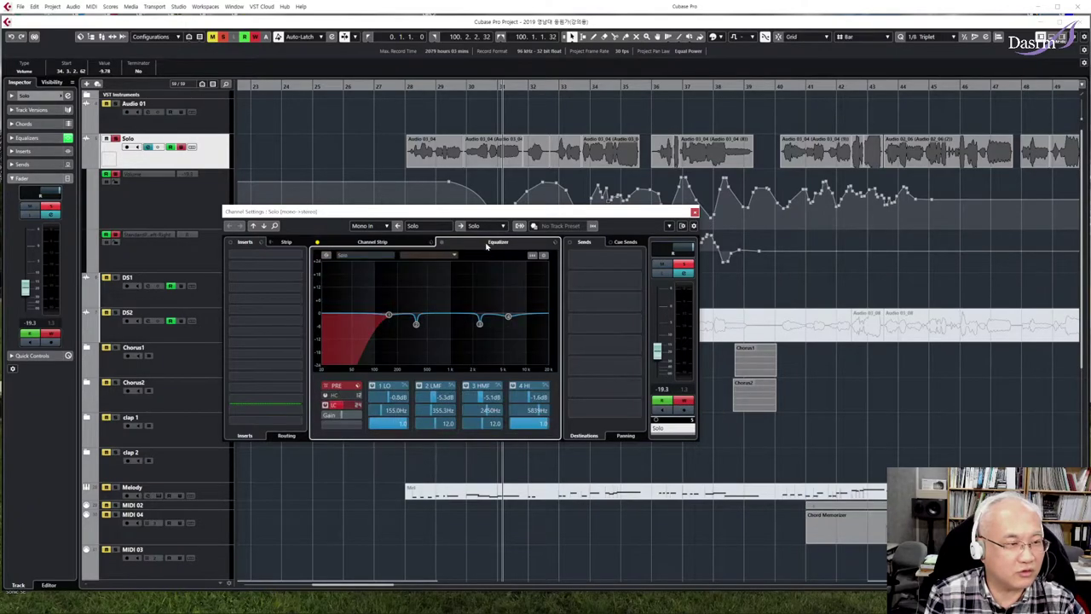
Record gain and frequency automation of Solo EQ band 2 from bar 28 to about bar 35, ending at -11.0 dB and 399.2 Hz, and close the channel settings
drag(407, 87, 406, 86)
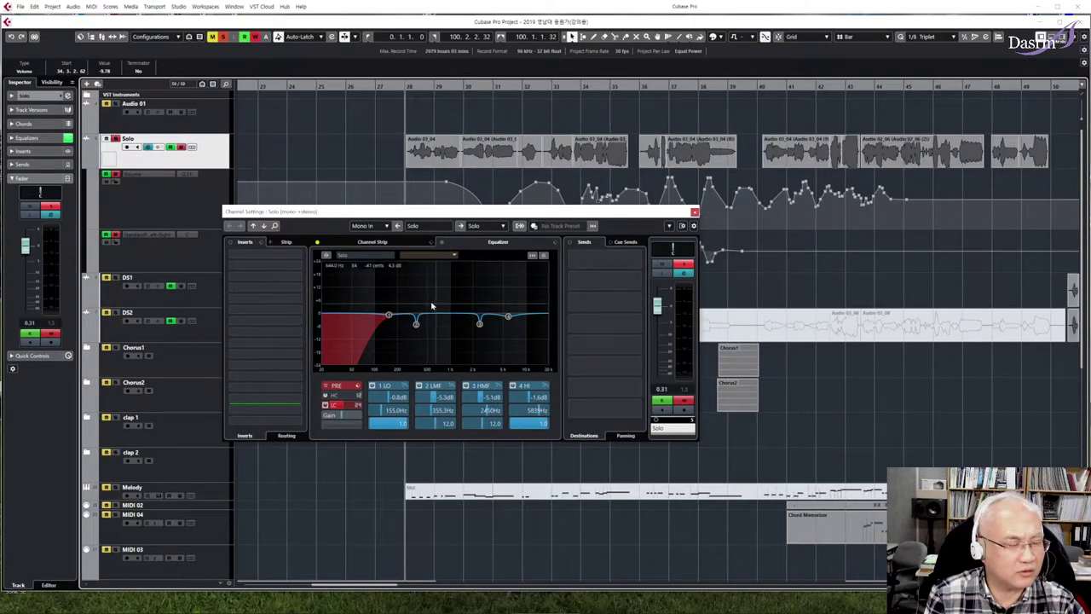
key(space)
mouse_move(416, 322)
mouse_down()
mouse_move(426, 332)
mouse_move(453, 318)
mouse_move(458, 277)
mouse_move(428, 274)
mouse_move(410, 321)
mouse_move(461, 341)
mouse_move(420, 337)
mouse_up()
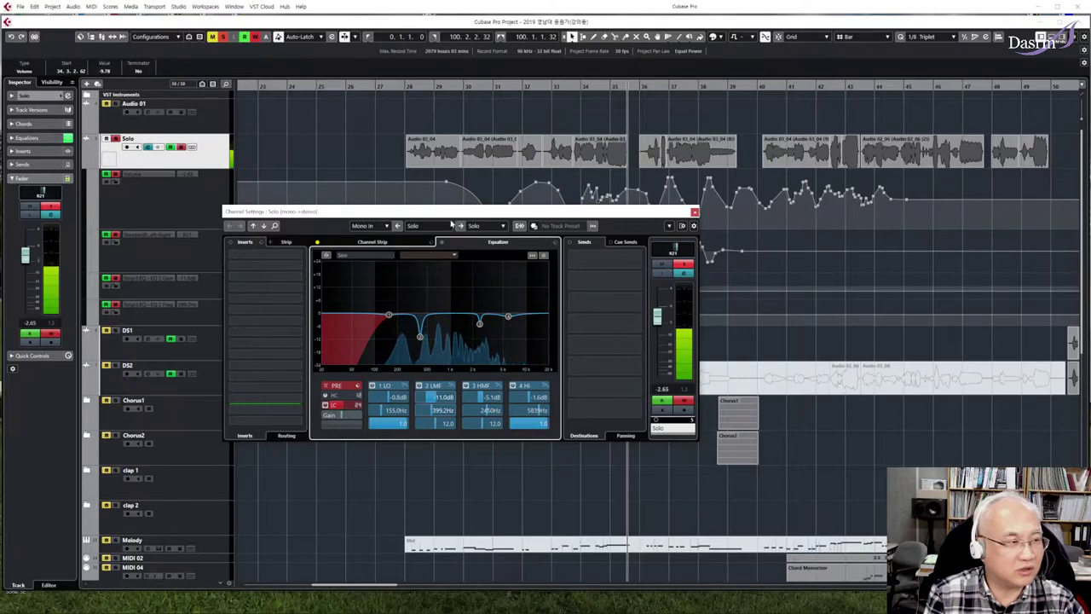
drag(457, 215, 469, 226)
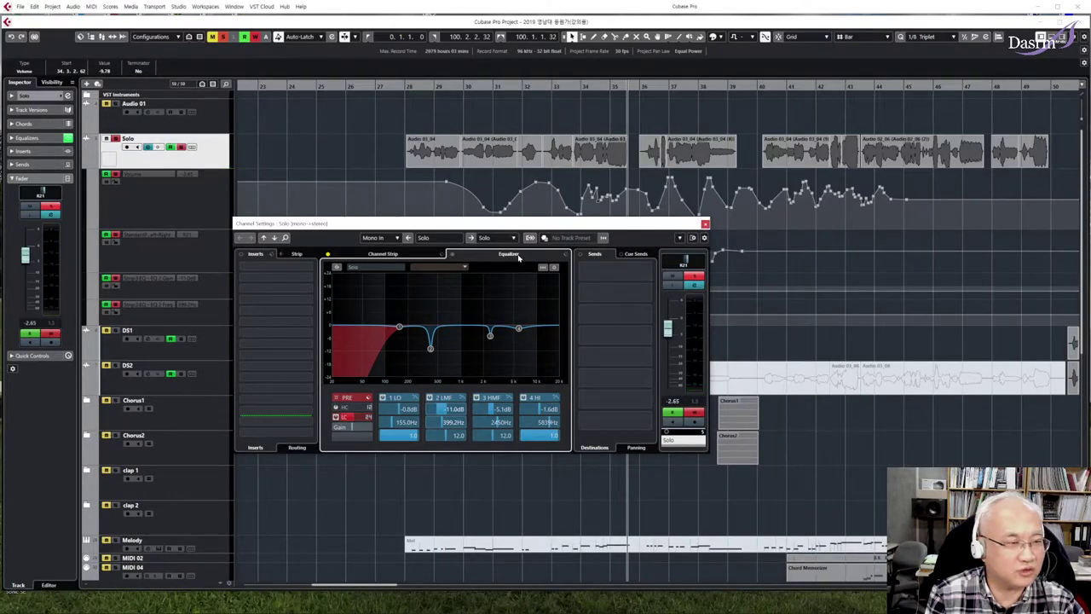
click(393, 254)
click(705, 225)
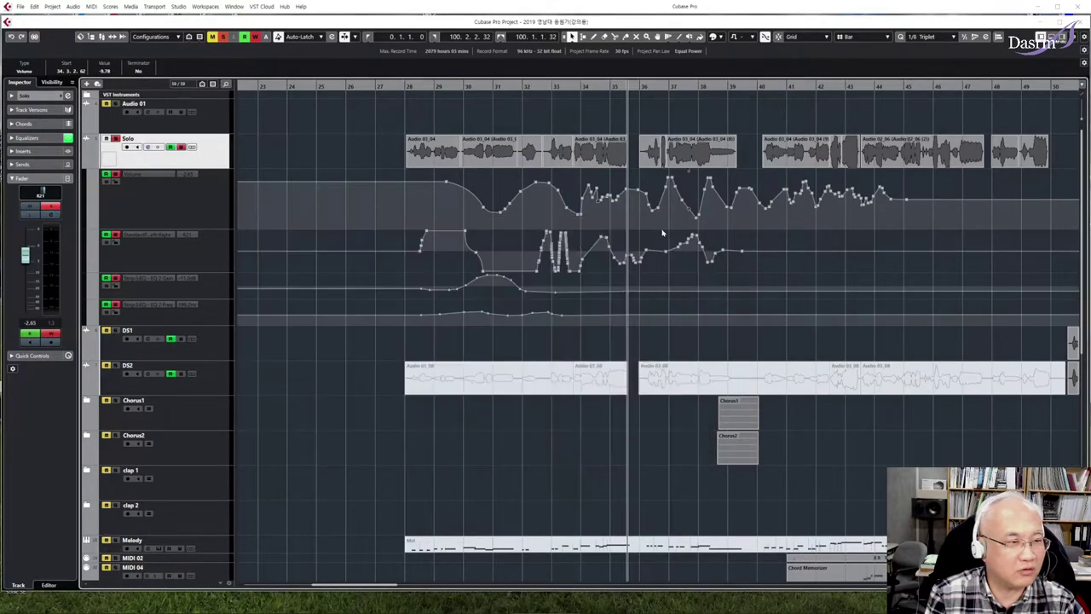
Select the new EQ 2 lanes and play from bar 28 to about bar 37 with the Solo Equalizer displayed to check the recorded band movement
click(215, 290)
click(214, 313)
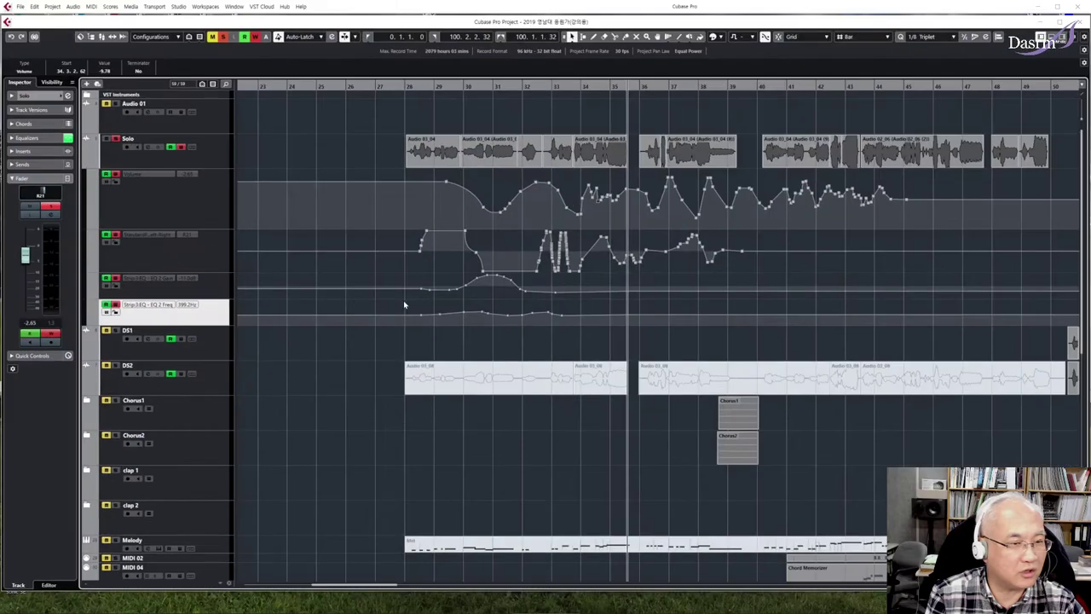
click(405, 87)
key(space)
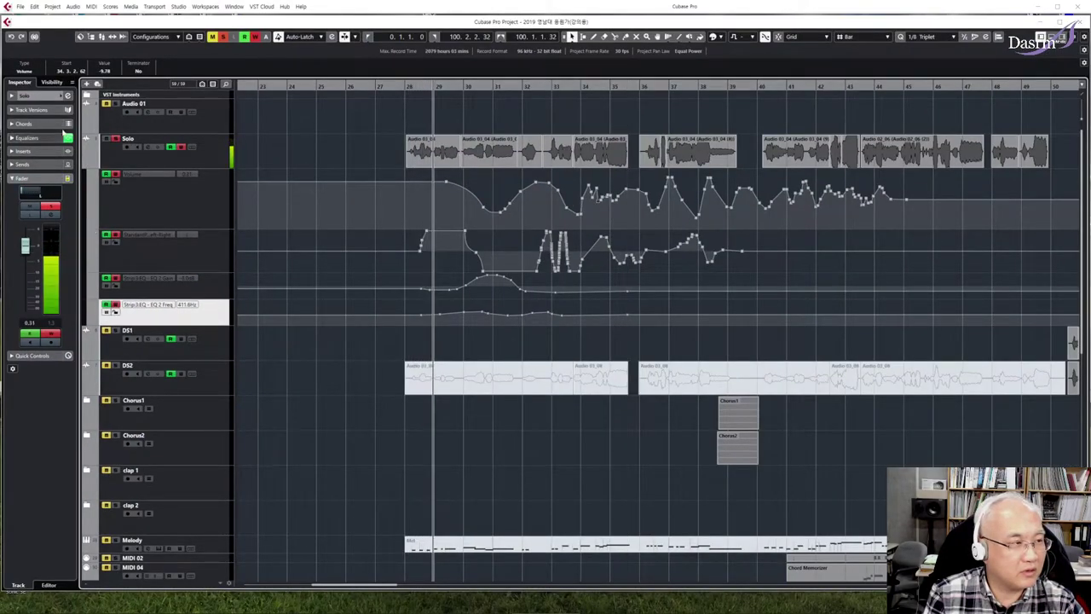
click(68, 96)
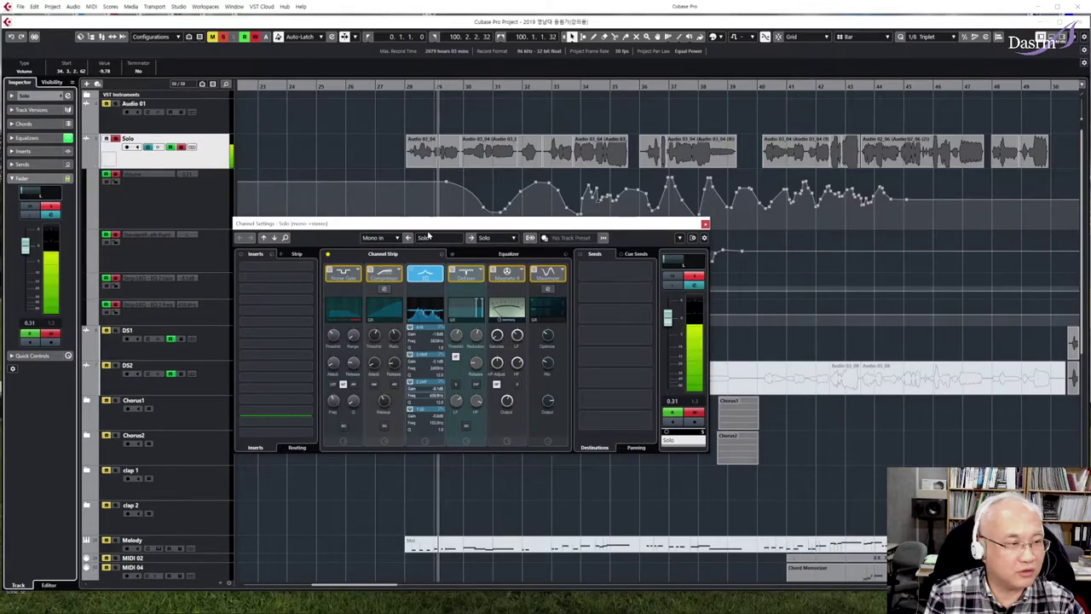
click(426, 310)
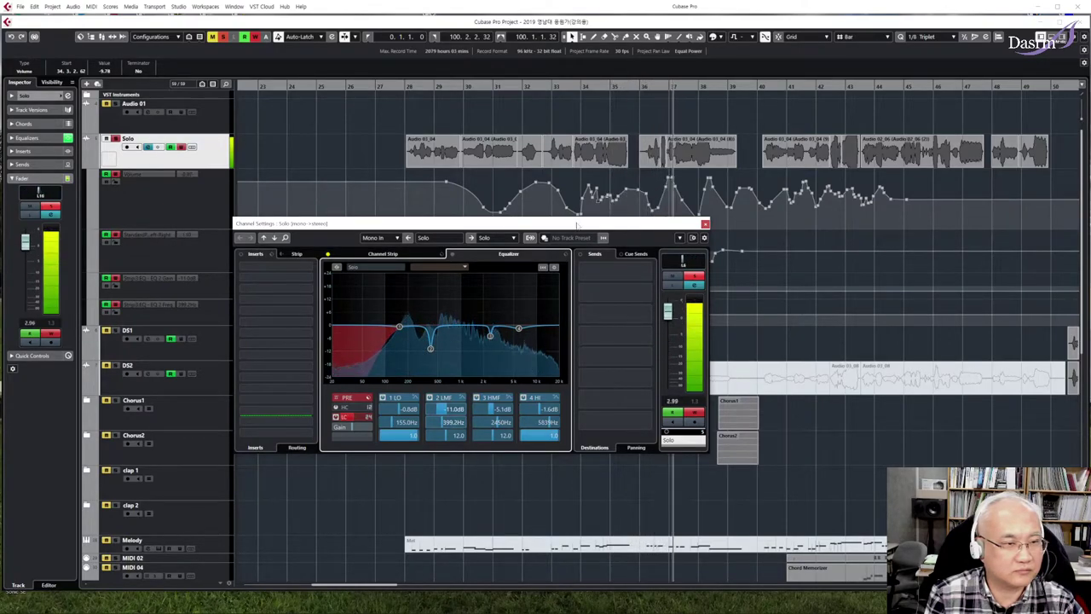
key(space)
Return to bar 28 and load MonoDelay from the Delay category into the Solo channel's first insert slot
click(405, 88)
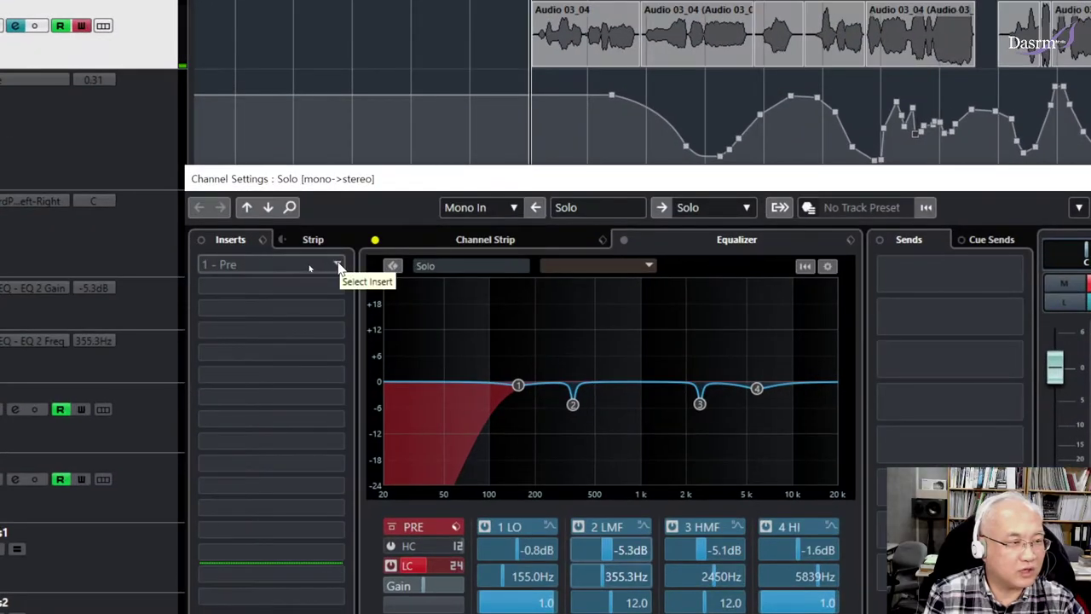
click(338, 266)
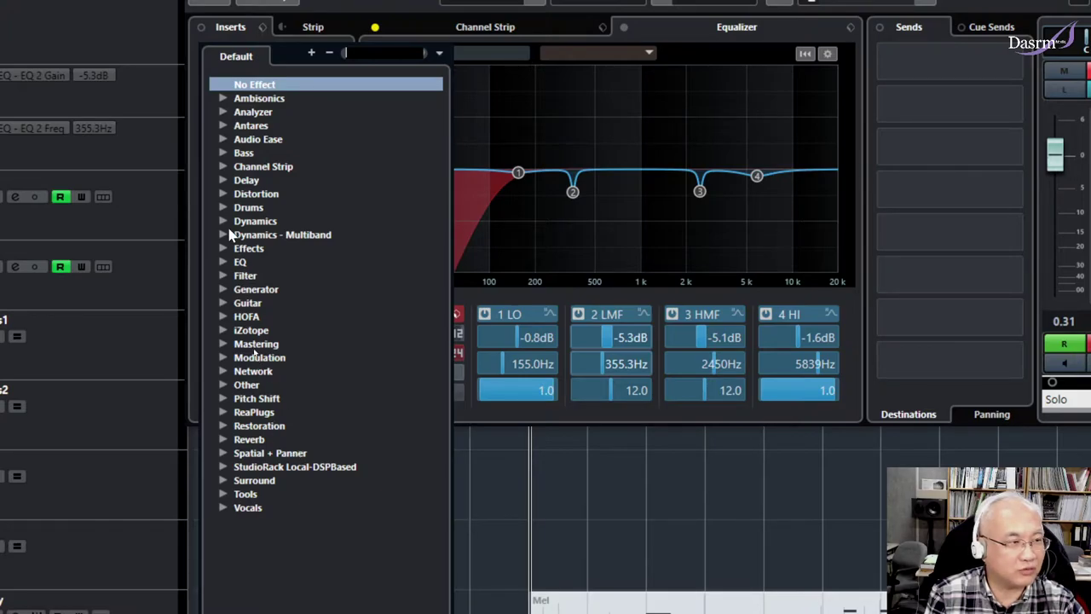
click(224, 181)
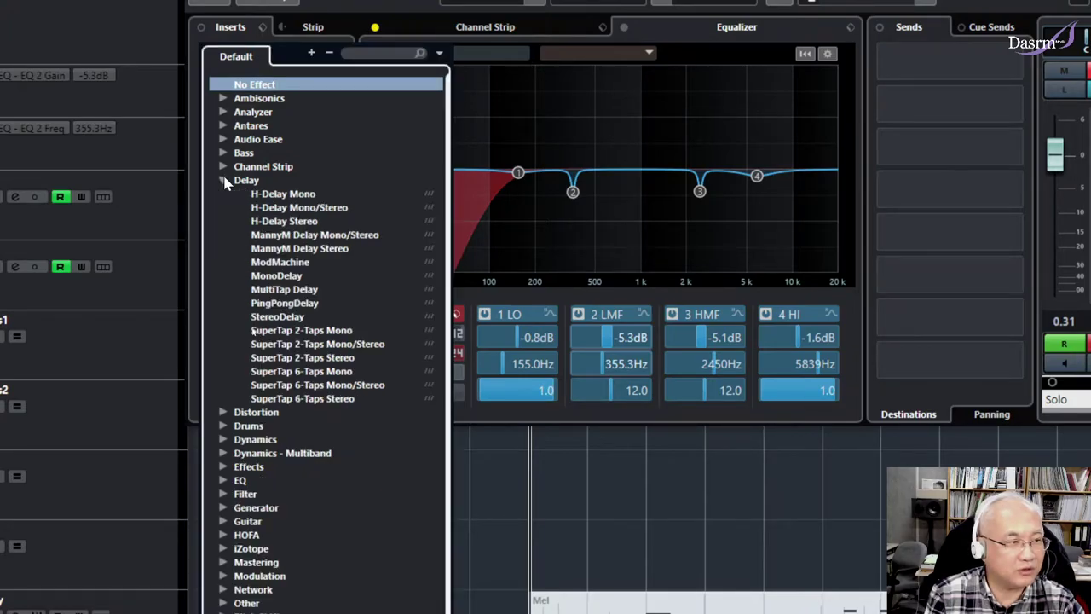
click(296, 274)
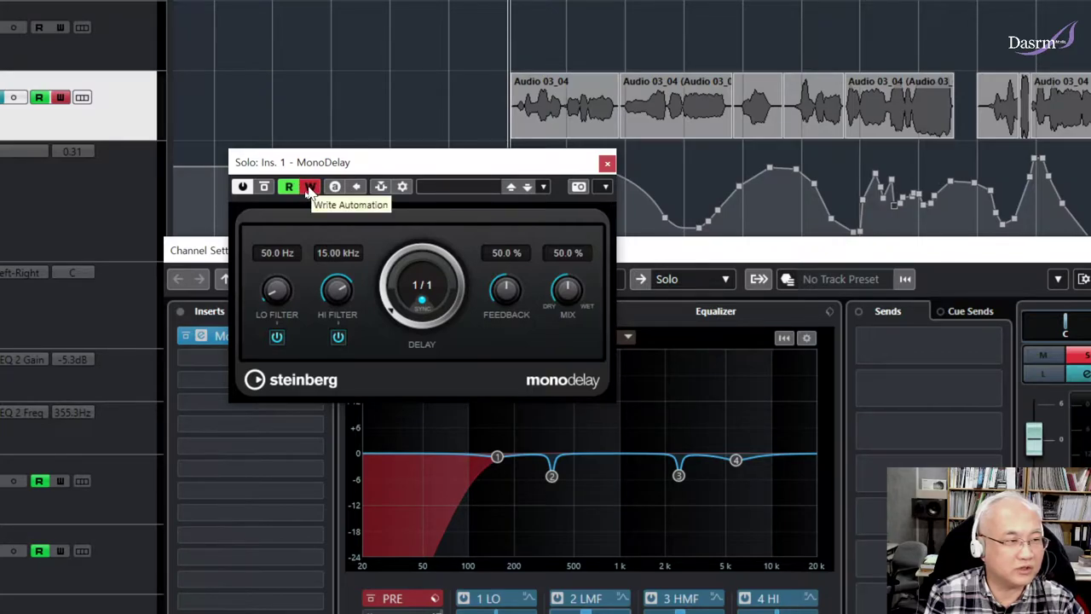
drag(371, 162, 444, 191)
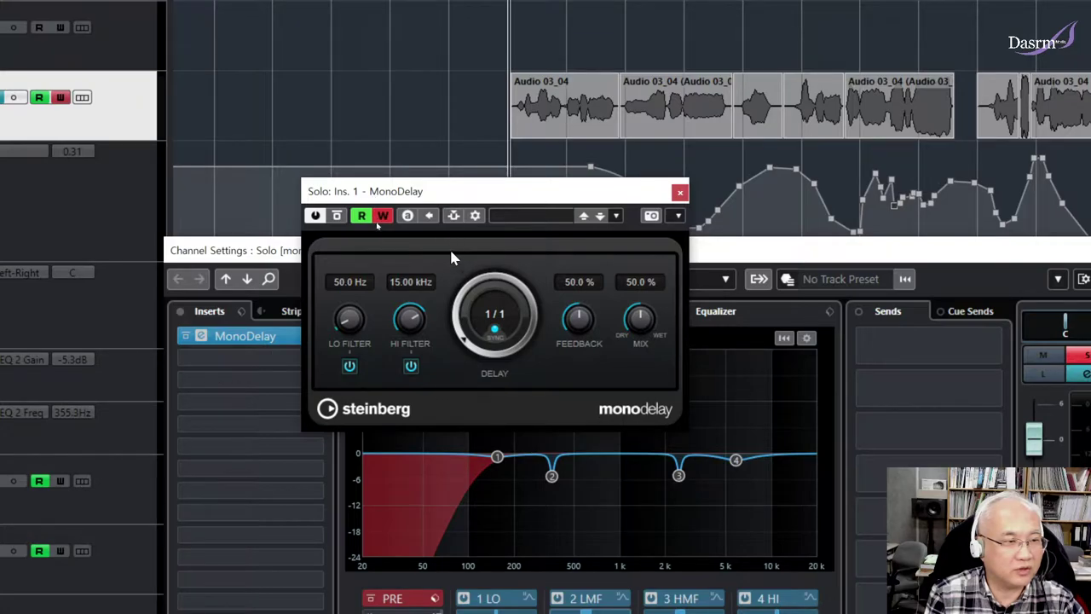
Record MonoDelay's delay time automation from bar 28 to about bar 36, ending at 1/2, close both windows and select the new automation lane
key(space)
mouse_move(465, 345)
mouse_down()
mouse_move(463, 318)
mouse_move(464, 356)
mouse_move(469, 305)
mouse_move(467, 345)
mouse_up()
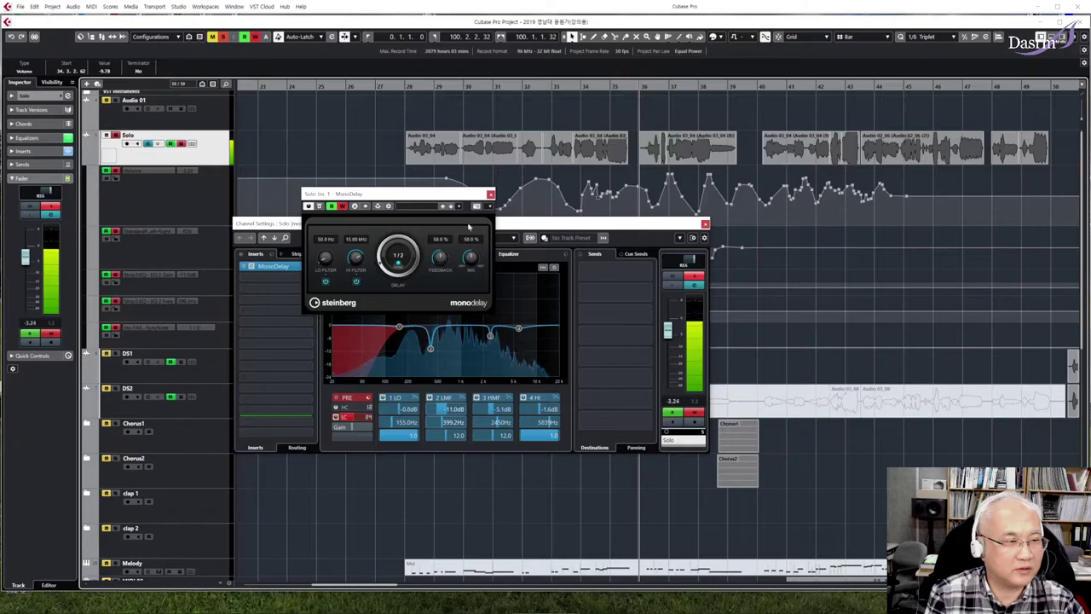
click(490, 194)
click(704, 224)
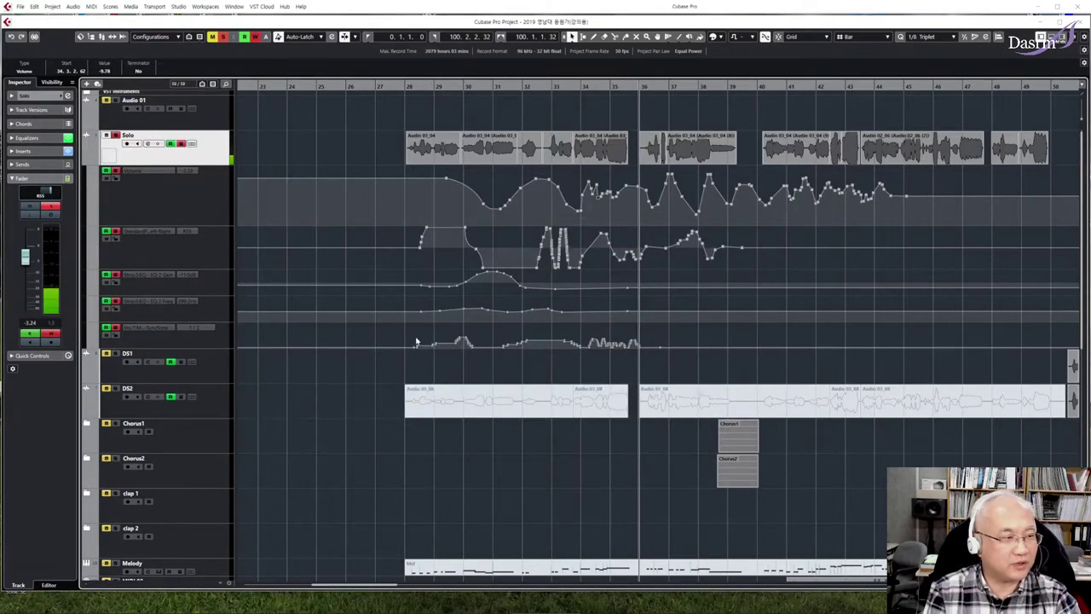
click(204, 342)
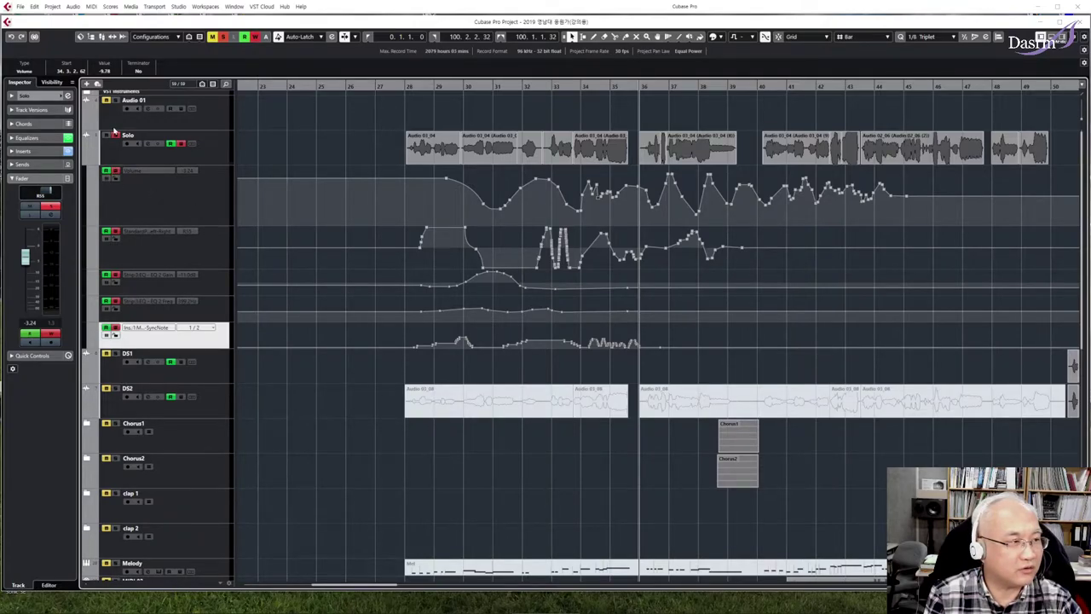
Disable Write automation on the Solo track and hide its automation lanes
click(180, 145)
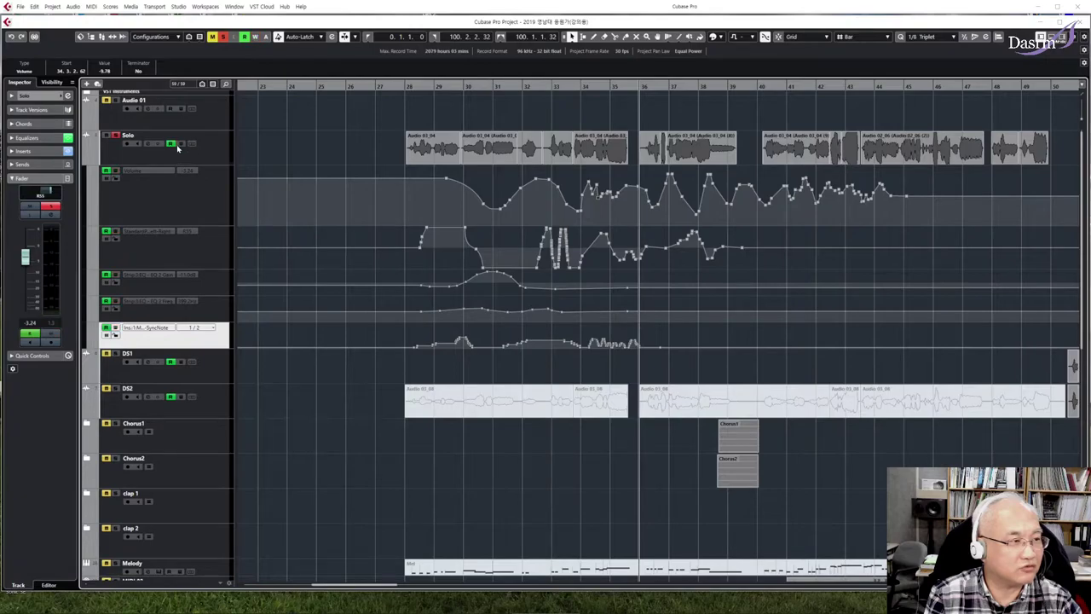
click(131, 160)
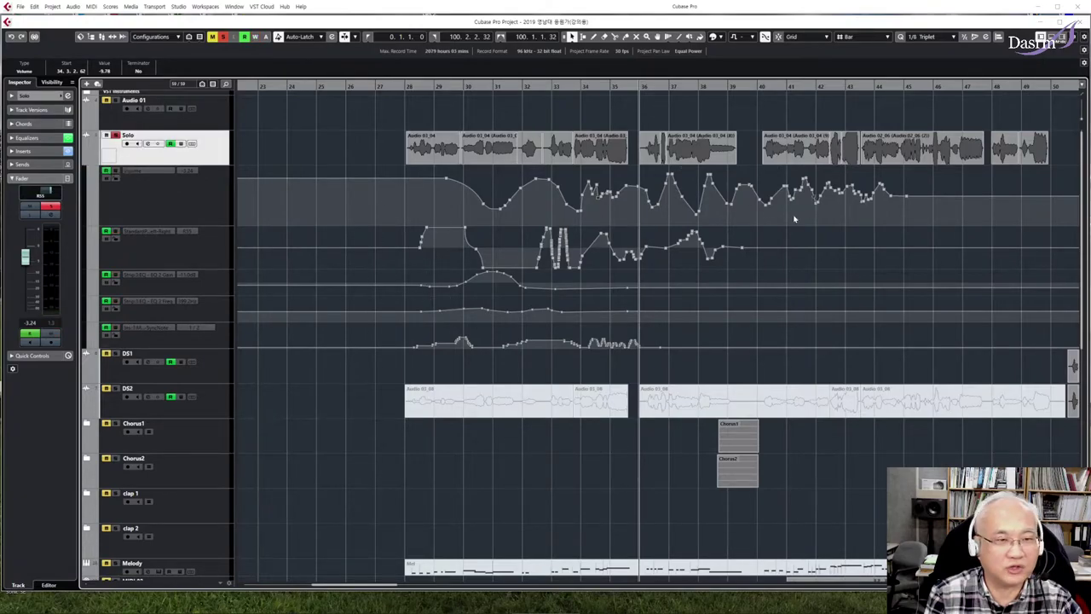
click(86, 162)
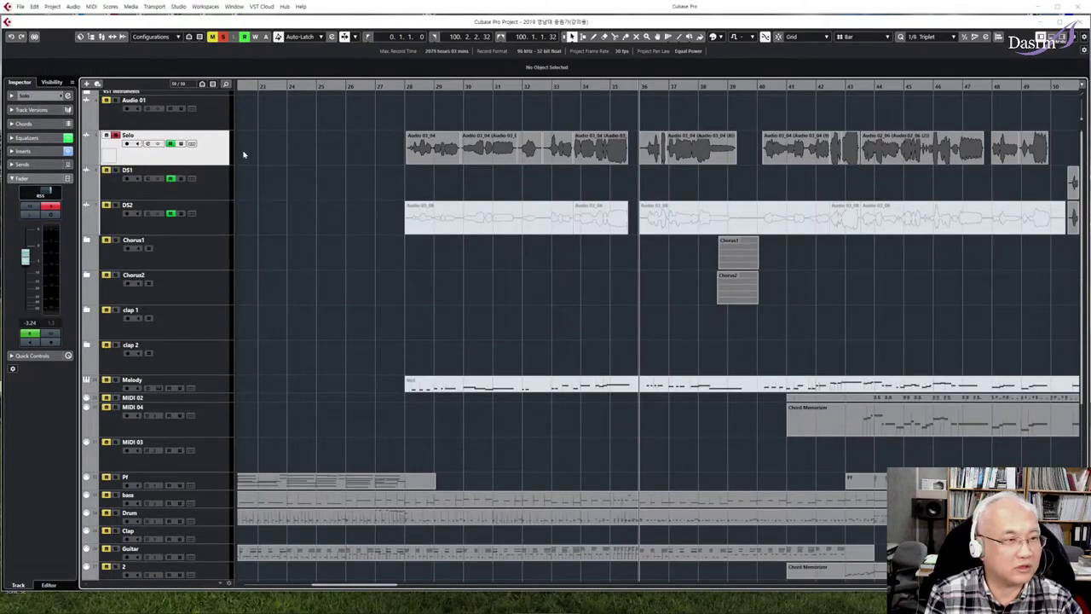
From bar 28, switch the Solo track's Read automation off, show its lanes, and switch Read back on and hide the lanes again
click(407, 87)
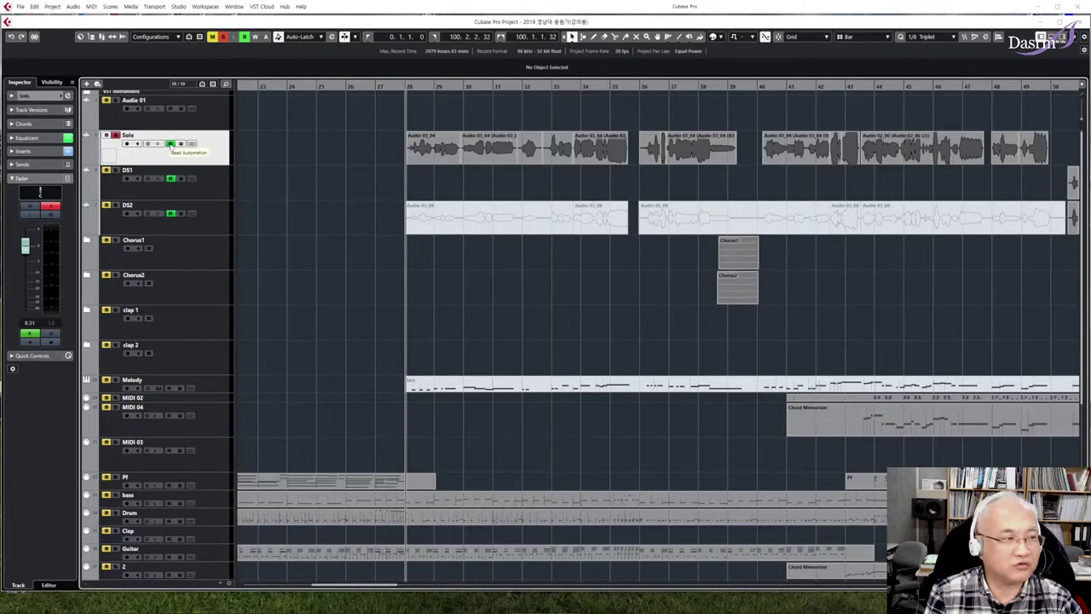
click(171, 143)
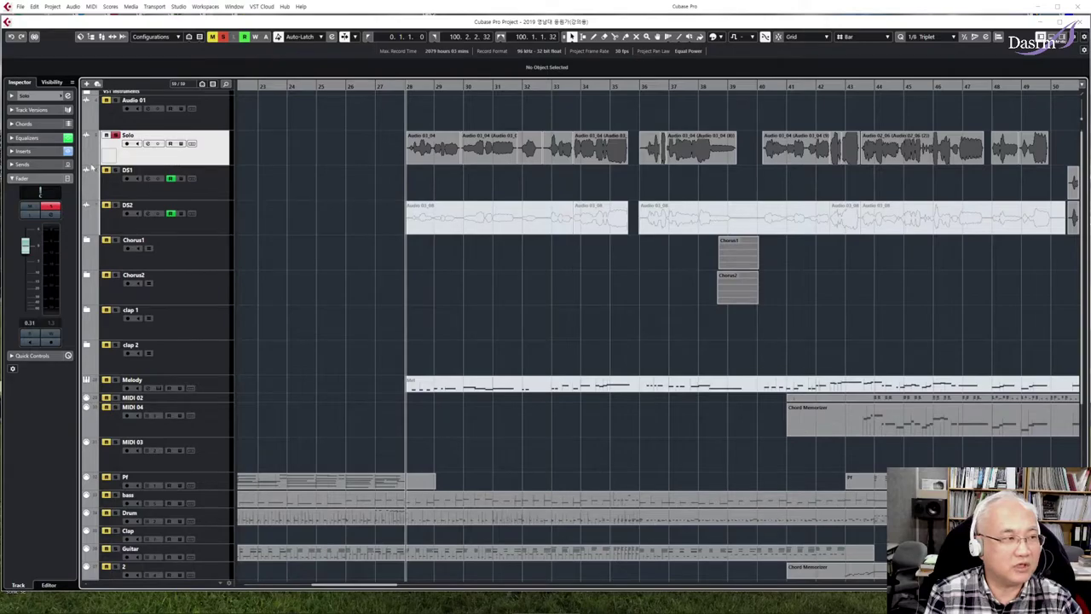
click(85, 162)
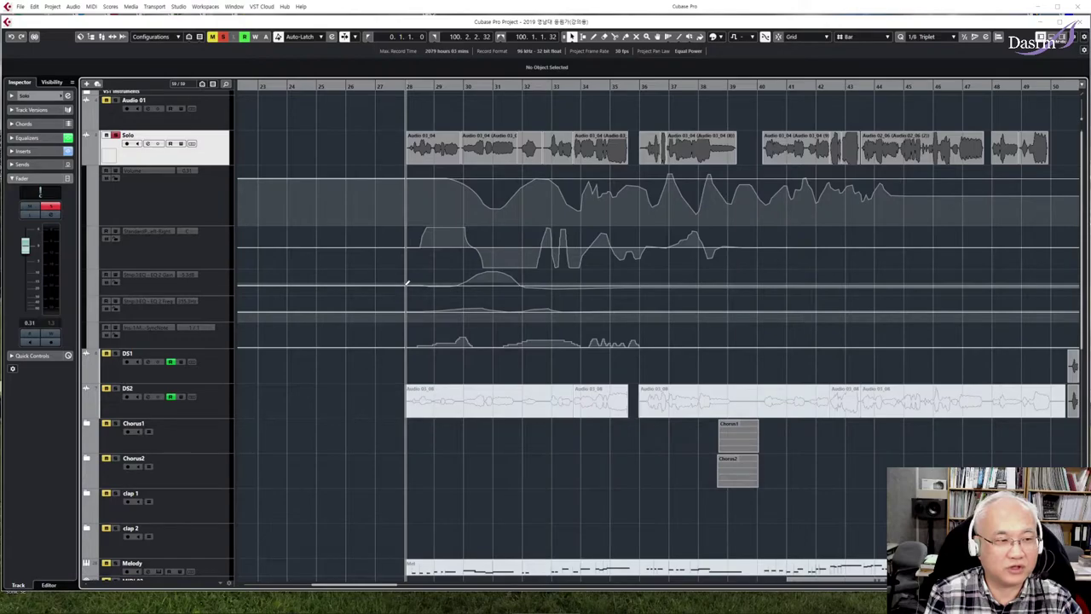
click(170, 143)
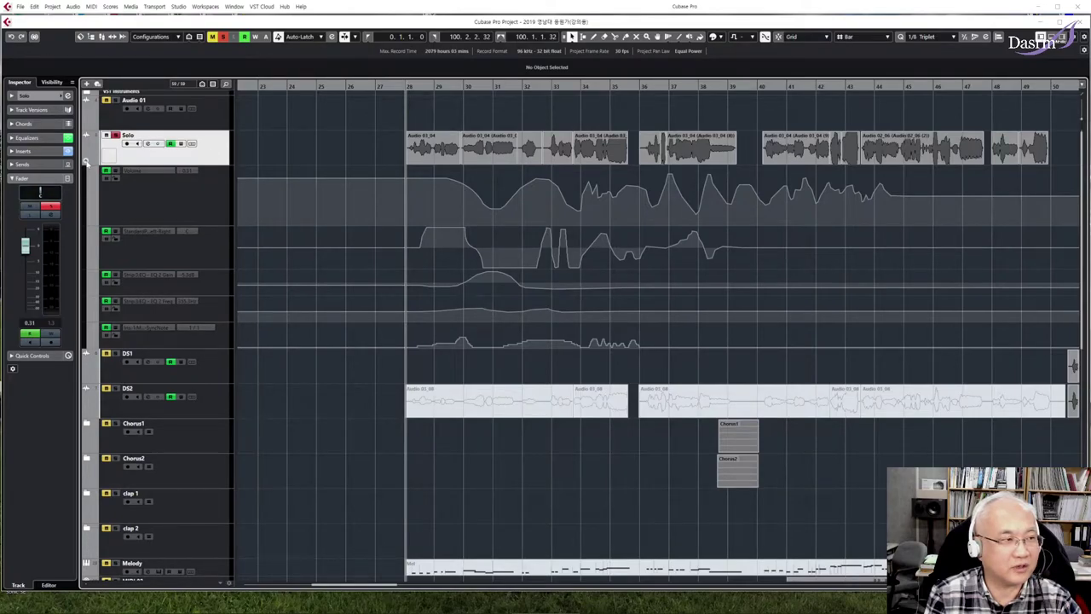
click(88, 161)
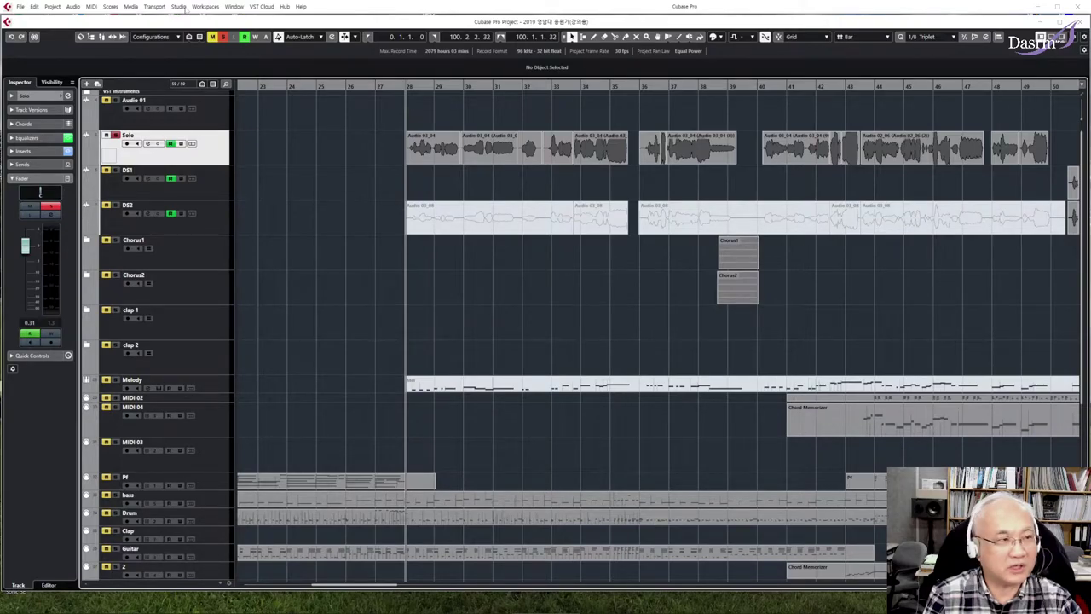
View the channels in an enlarged MixConsole, close it and show the Solo track's automation lanes
click(180, 7)
click(190, 30)
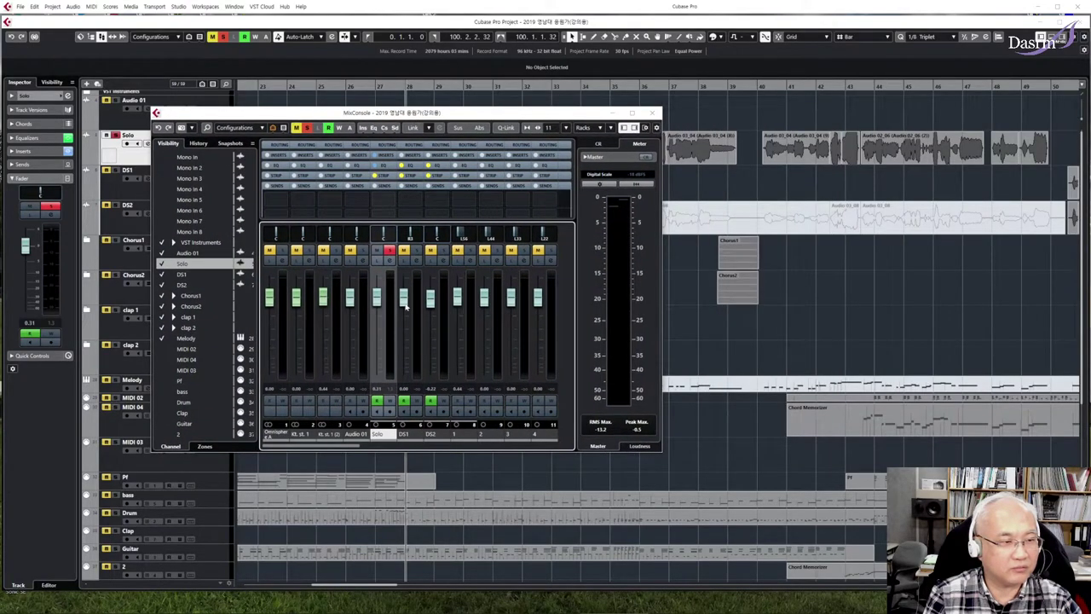
drag(663, 453, 902, 546)
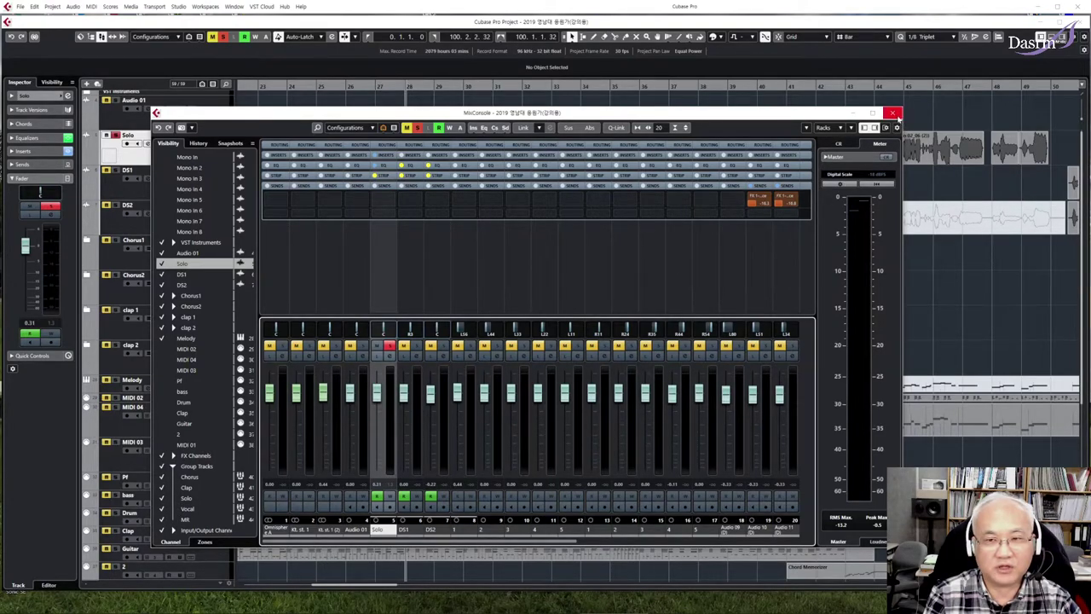
click(893, 113)
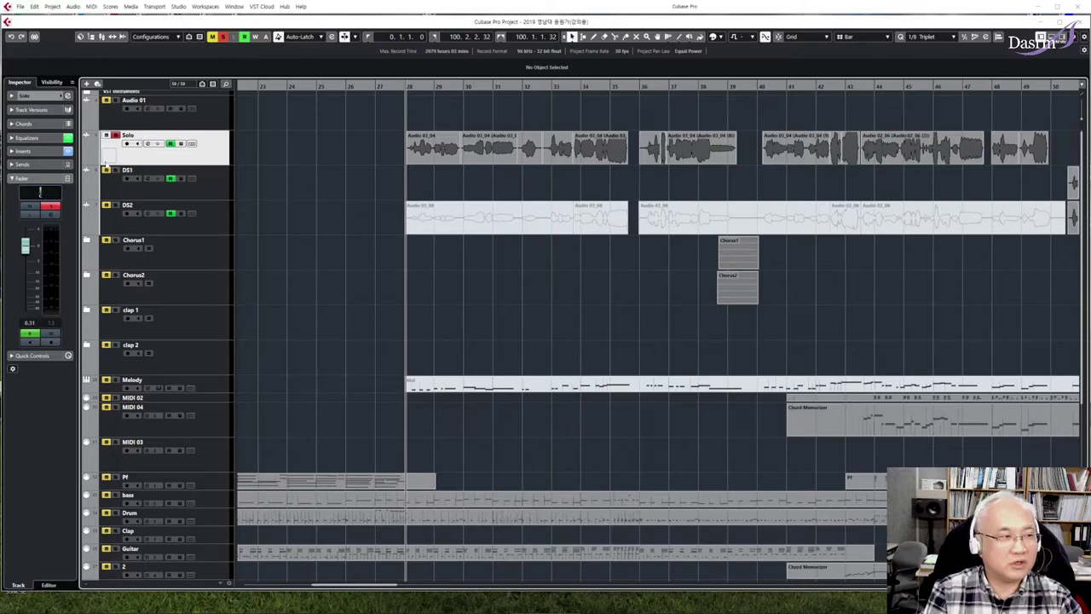
click(87, 162)
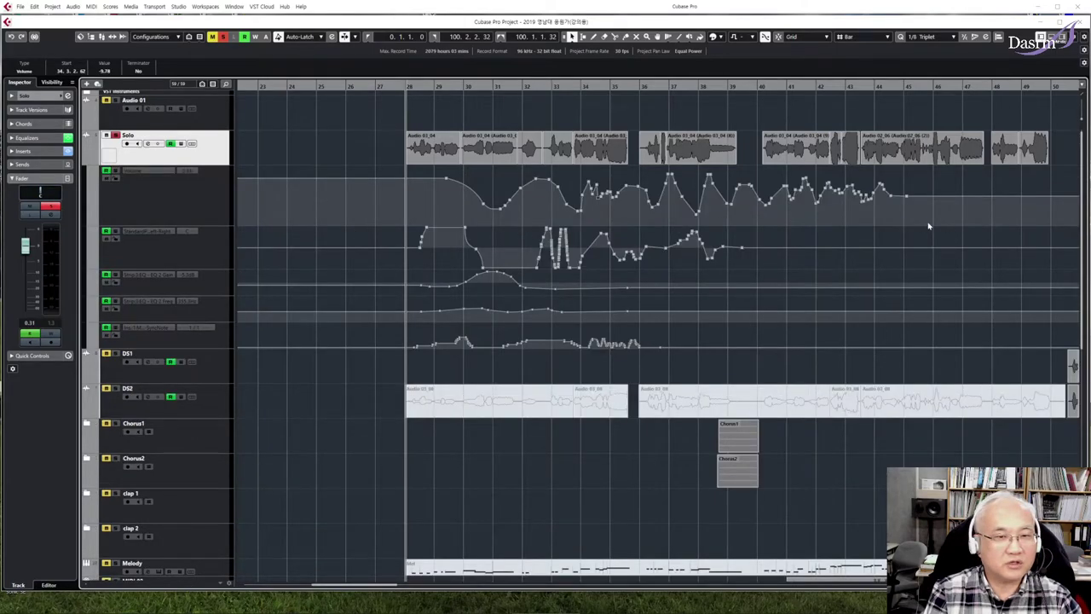
Delete all recorded automation points from the Solo track's volume, pan, EQ 2 gain, EQ 2 frequency and MonoDelay lanes
mouse_move(928, 221)
mouse_down()
mouse_move(881, 205)
mouse_move(421, 171)
mouse_up()
key(Delete)
drag(755, 271, 424, 216)
key(Delete)
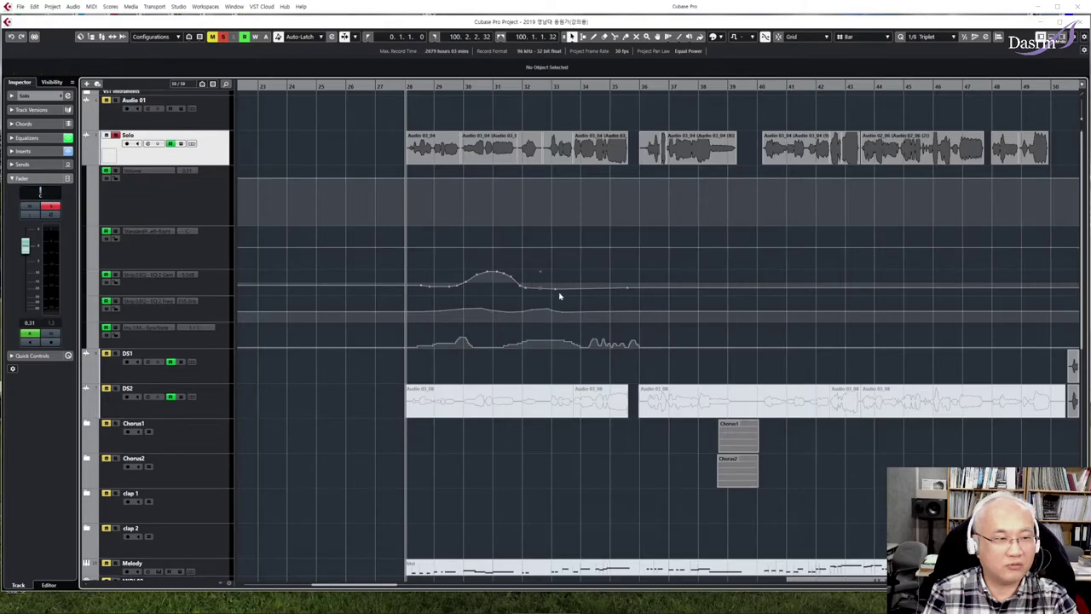
drag(635, 304, 391, 264)
key(Delete)
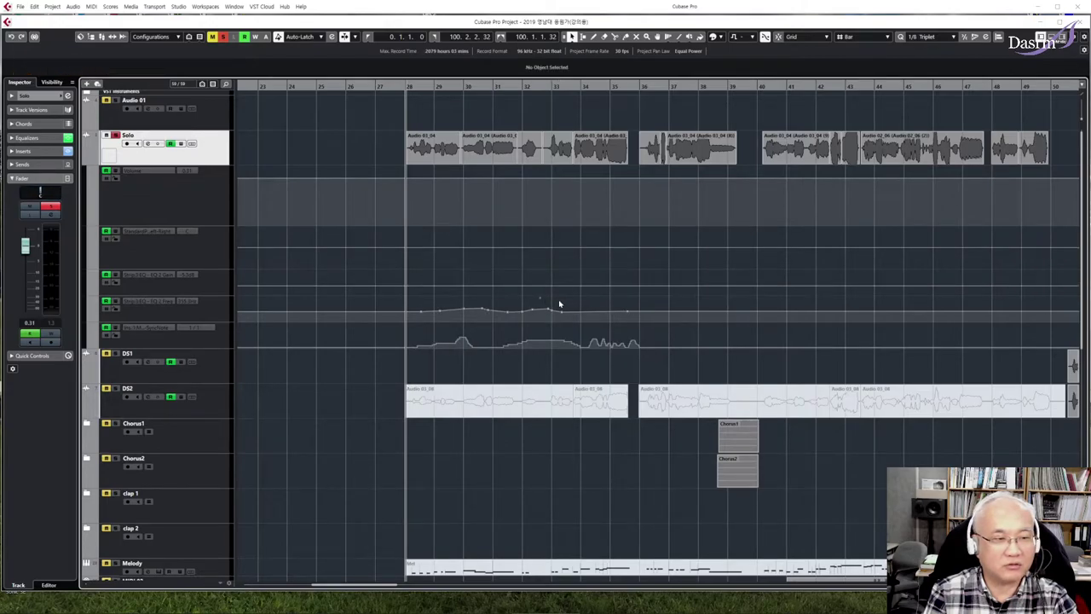
drag(643, 326, 415, 292)
key(Delete)
drag(653, 366, 398, 328)
key(Delete)
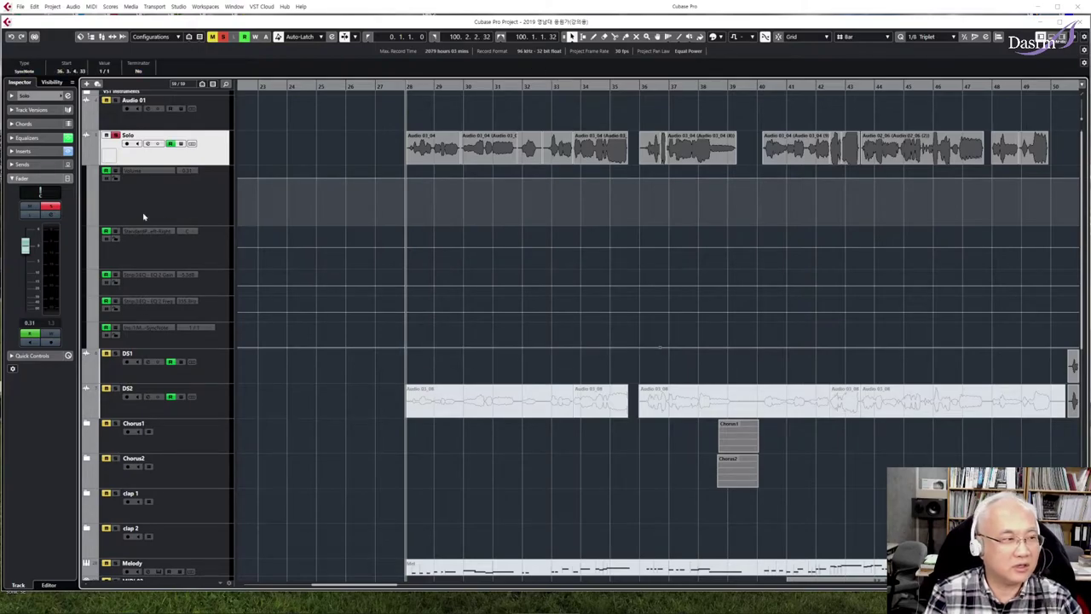
Enable Write automation on the Solo track, record volume moves from bar 28 to about bar 36, and return to bar 28
click(202, 207)
click(216, 157)
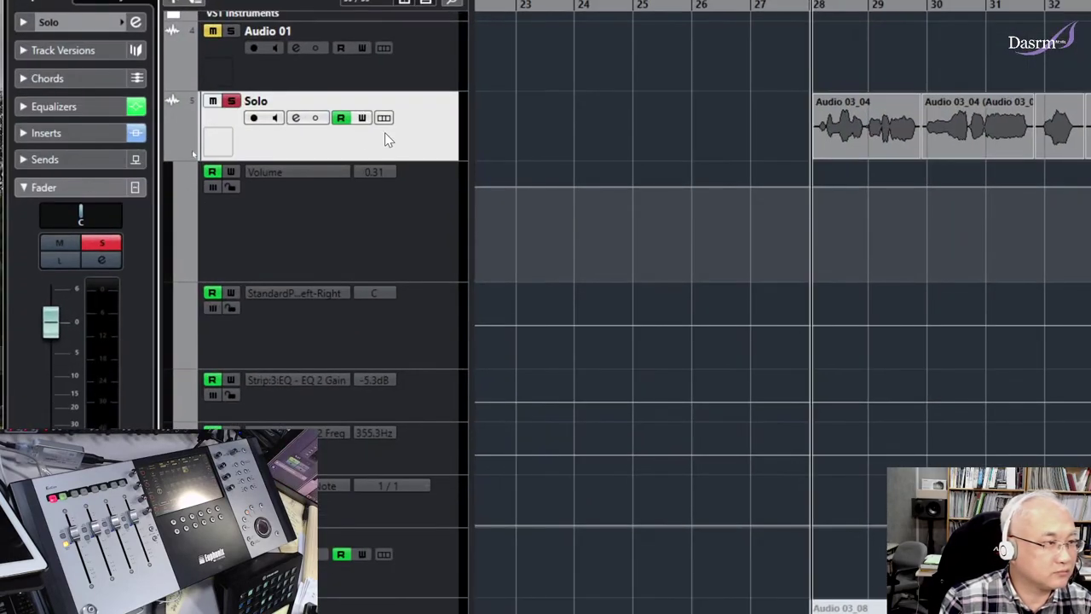
click(181, 143)
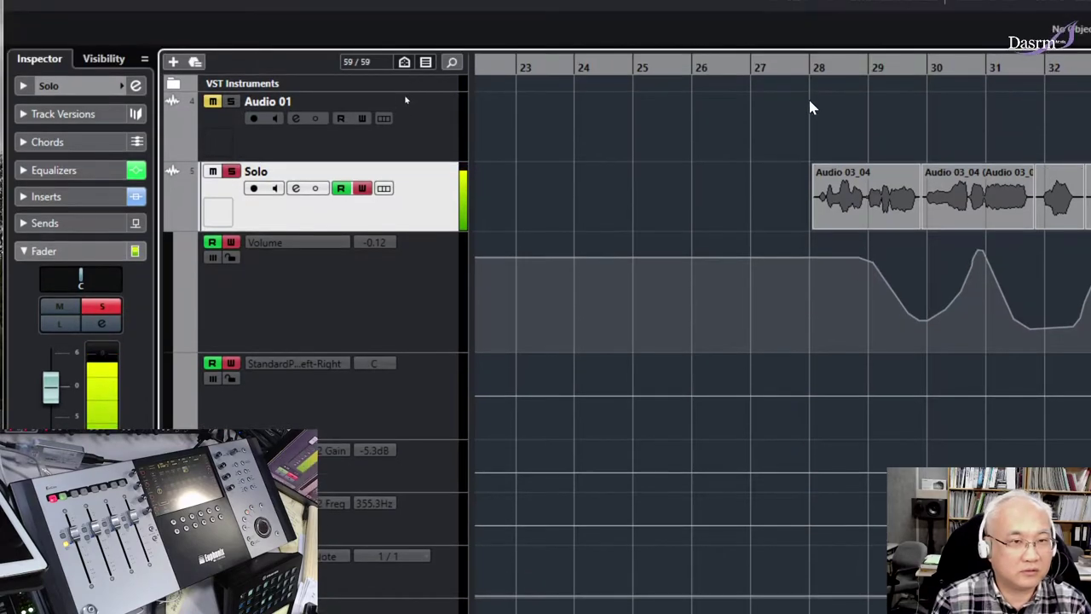
click(809, 7)
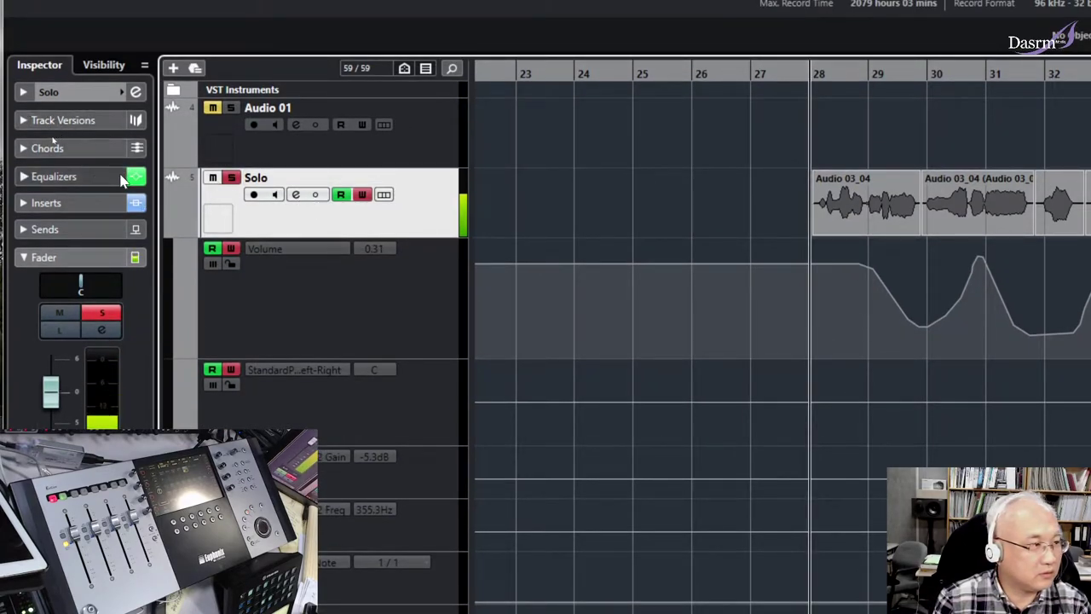
Remove the MonoDelay insert from the Solo track and discard its changes
click(94, 213)
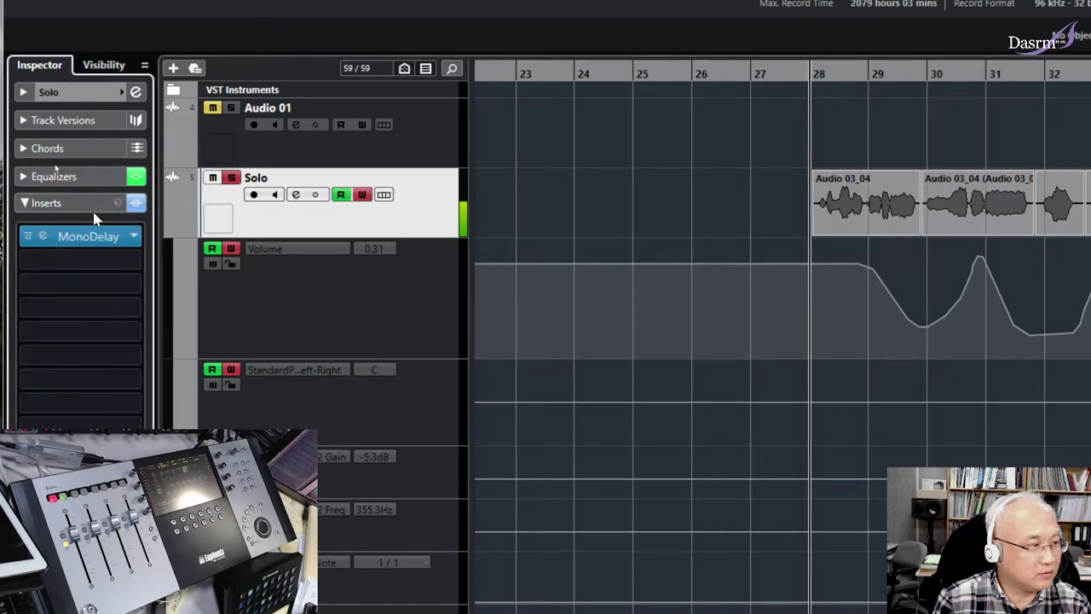
click(98, 237)
click(76, 268)
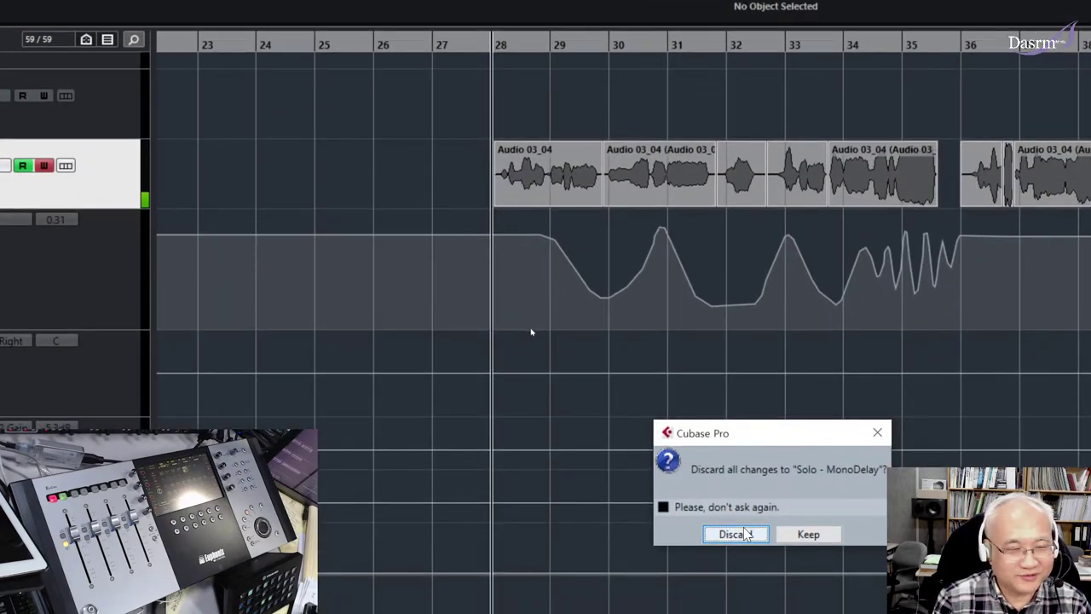
click(734, 535)
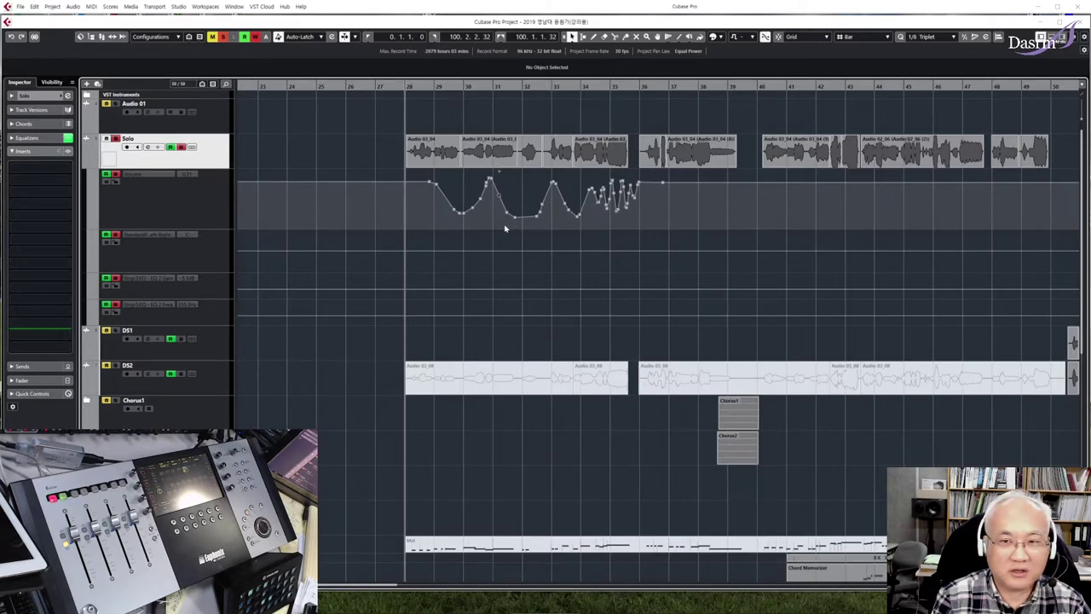
Play back the Solo track's volume automation from bar 28 and return to bar 28
key(space)
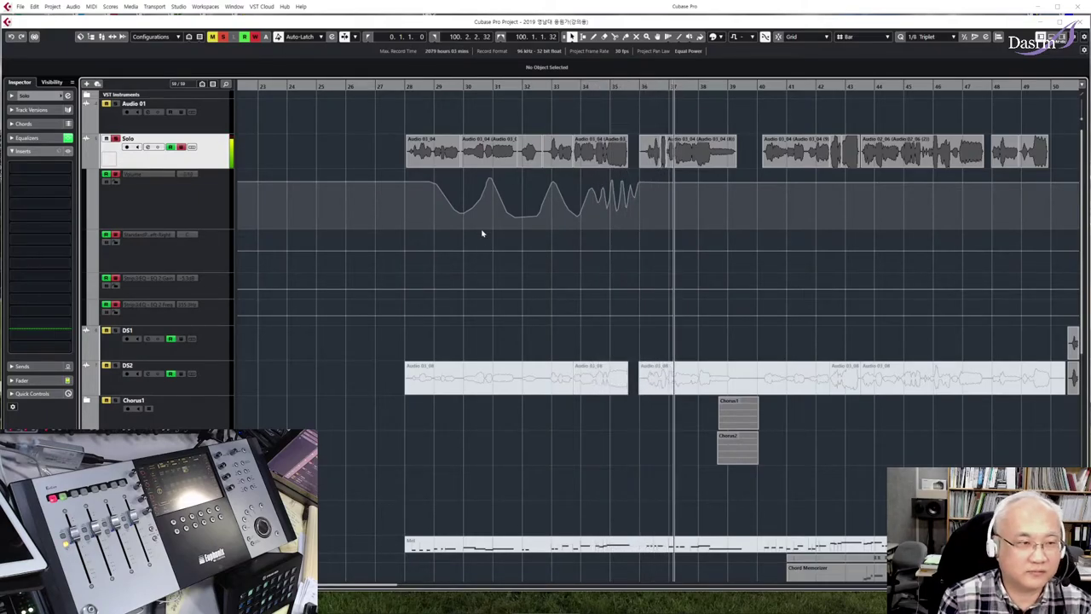
click(407, 89)
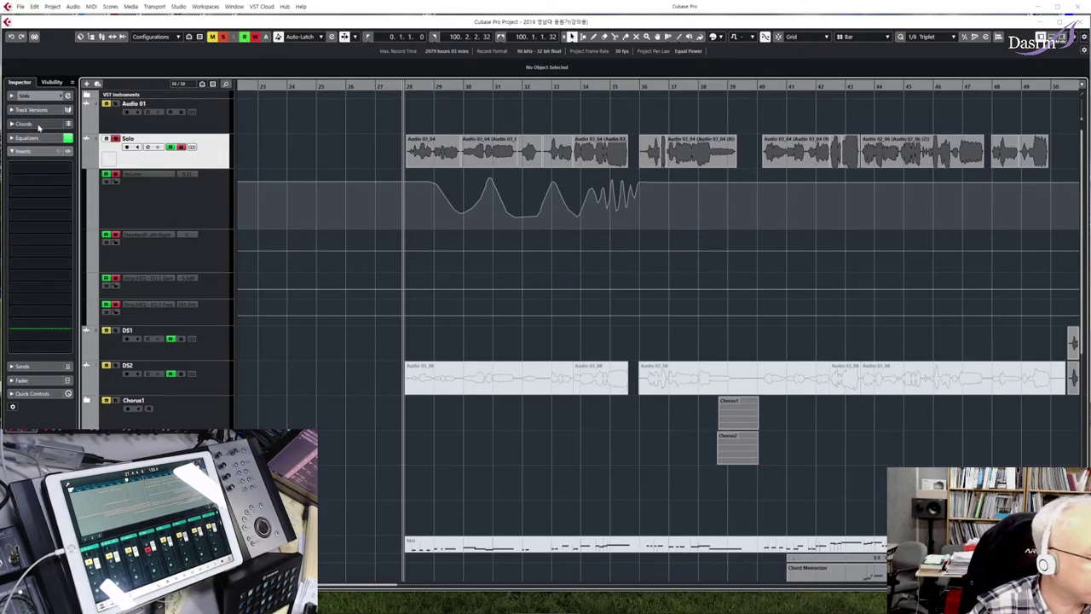
Collapse the Solo track's inserts and show its channel fader in the Inspector
click(38, 151)
click(34, 179)
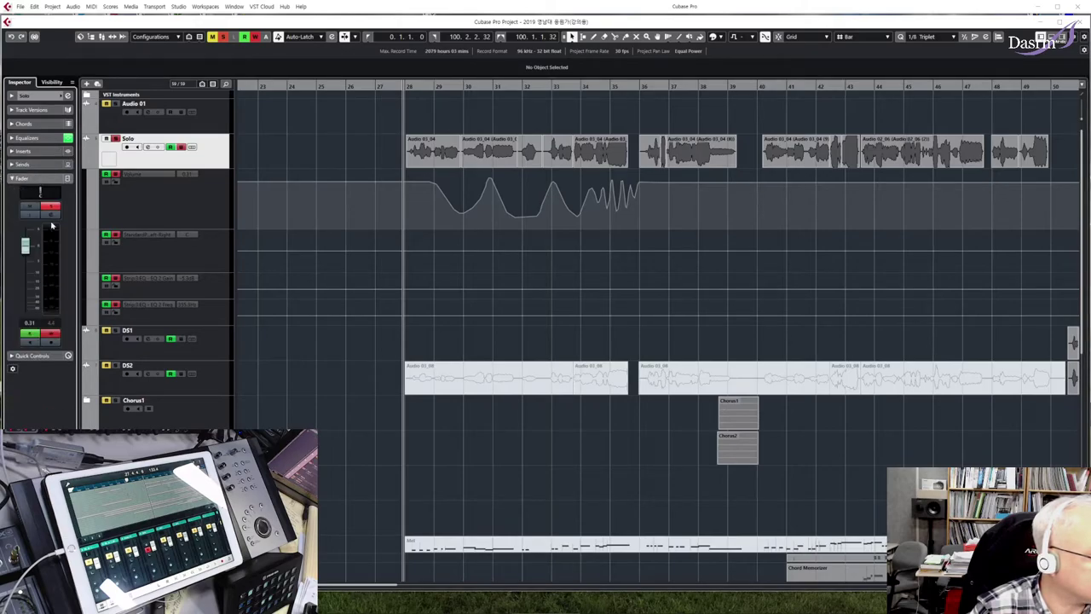
mouse_move(27, 244)
mouse_down()
mouse_move(27, 309)
mouse_move(26, 243)
mouse_move(26, 270)
mouse_move(35, 246)
mouse_up()
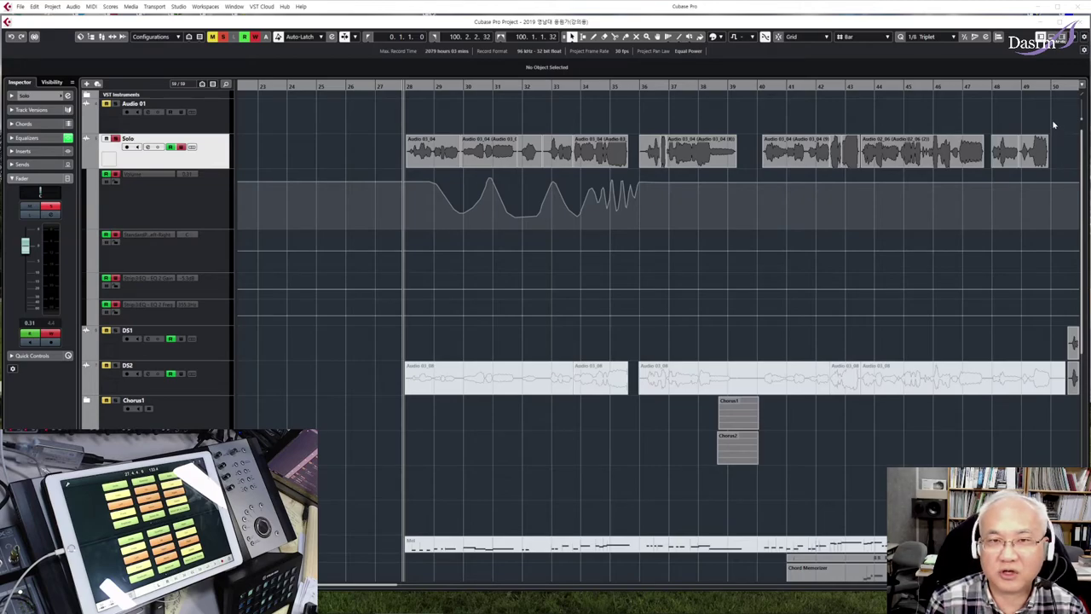
Switch to Chrome and view the Google search results for steinberg
mouse_move(307, 610)
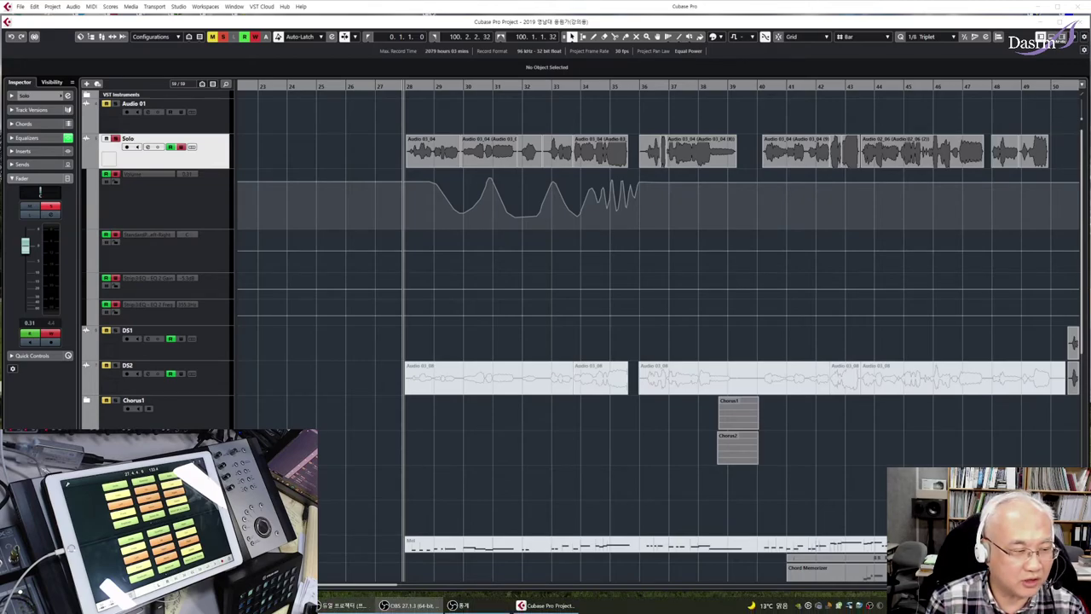
click(459, 605)
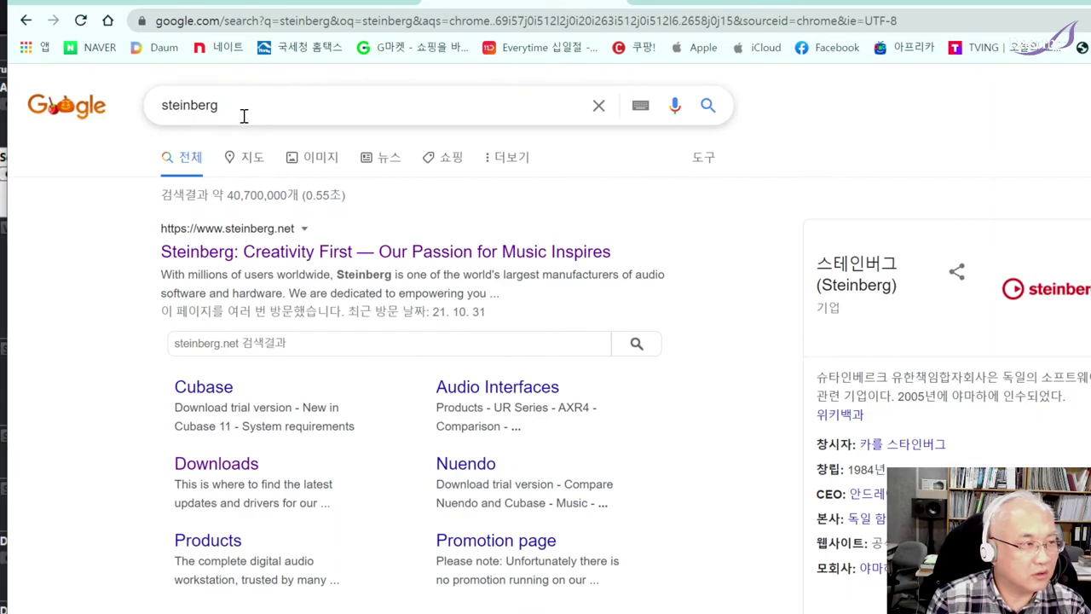
click(256, 110)
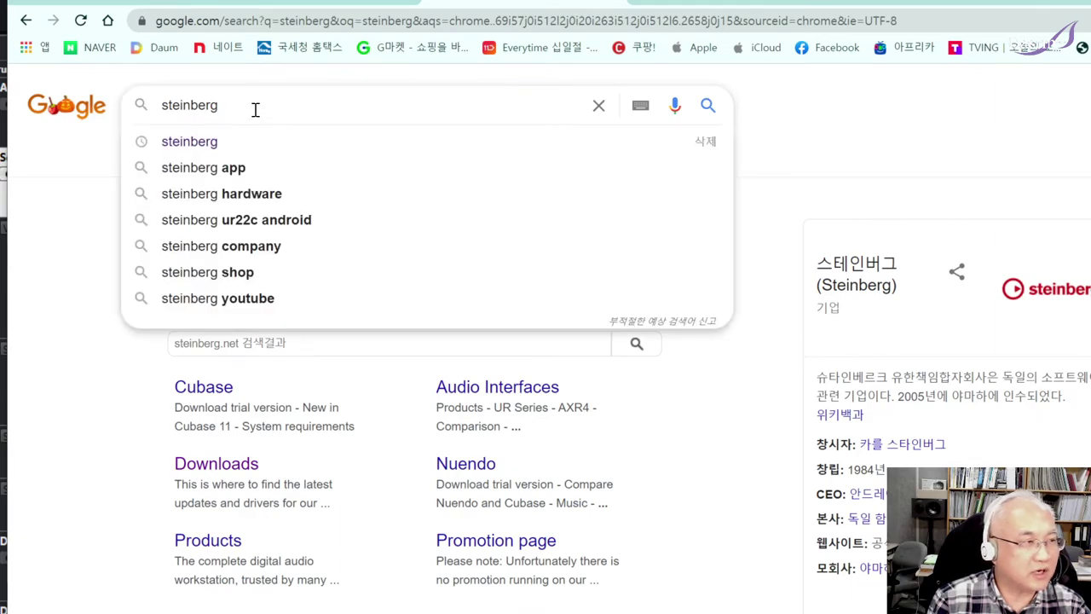
double_click(224, 106)
click(316, 104)
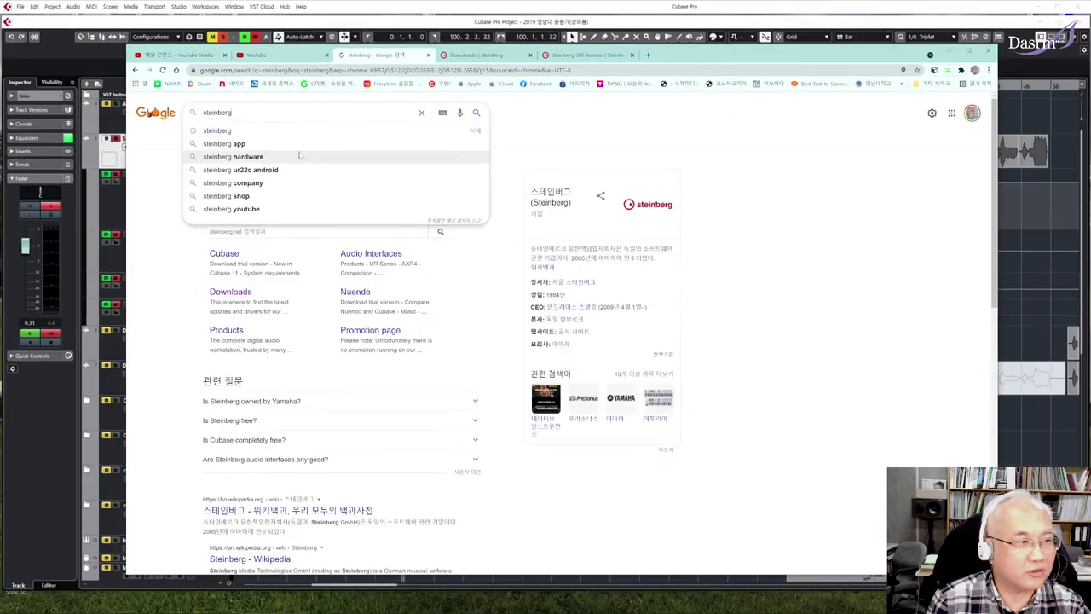
click(491, 160)
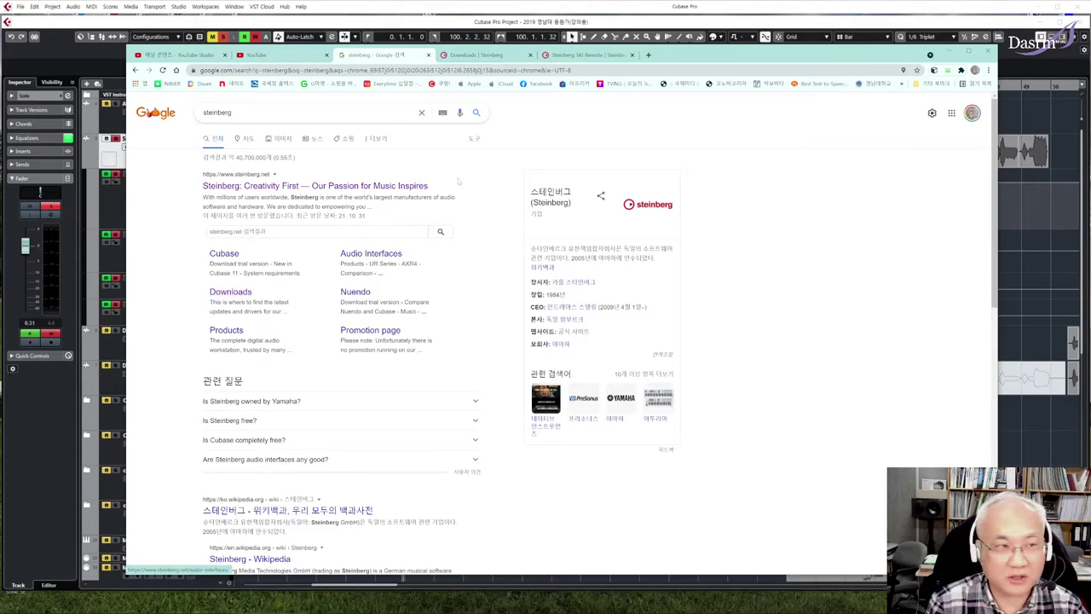
View Steinberg's Downloads page and choose Cubase iC Pro as the software product
click(477, 55)
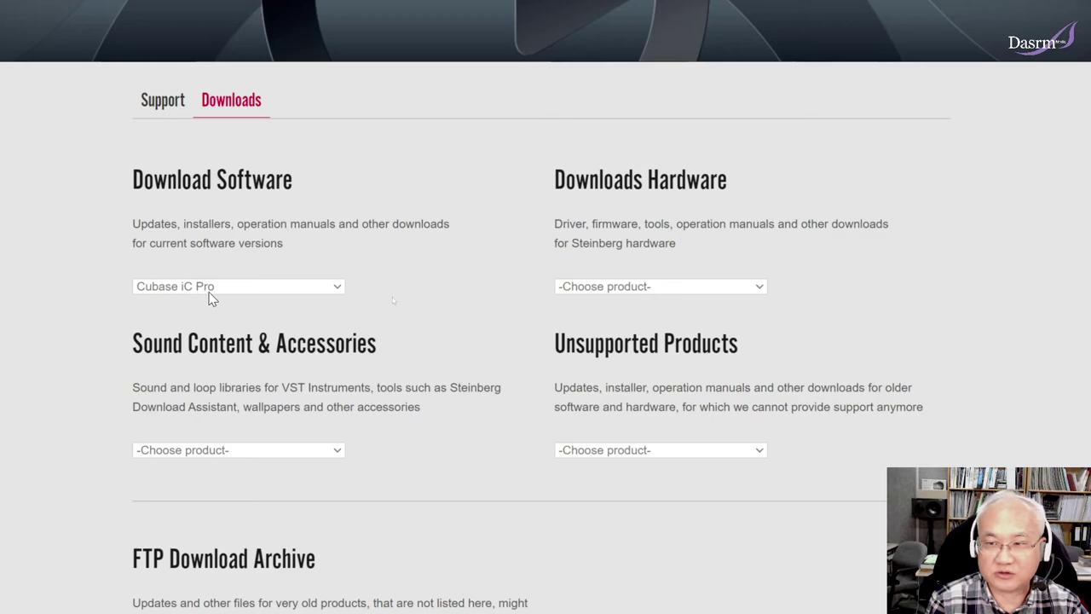
click(329, 293)
click(215, 479)
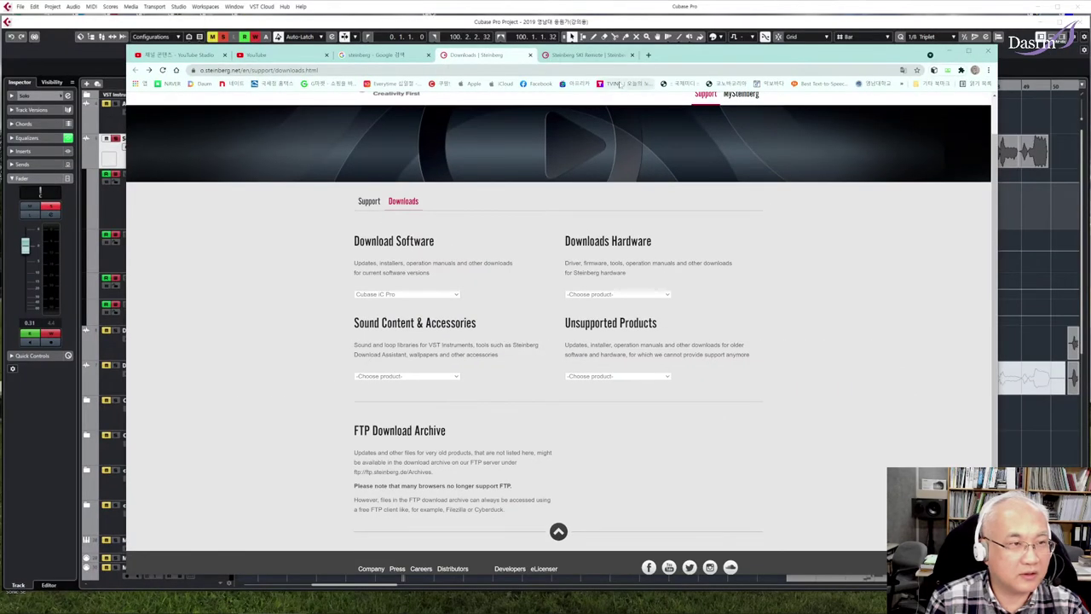
Examine the Steinberg SKI Remote page's installation notes and its version 1.0.8 downloads for Cubase iC Pro
click(588, 55)
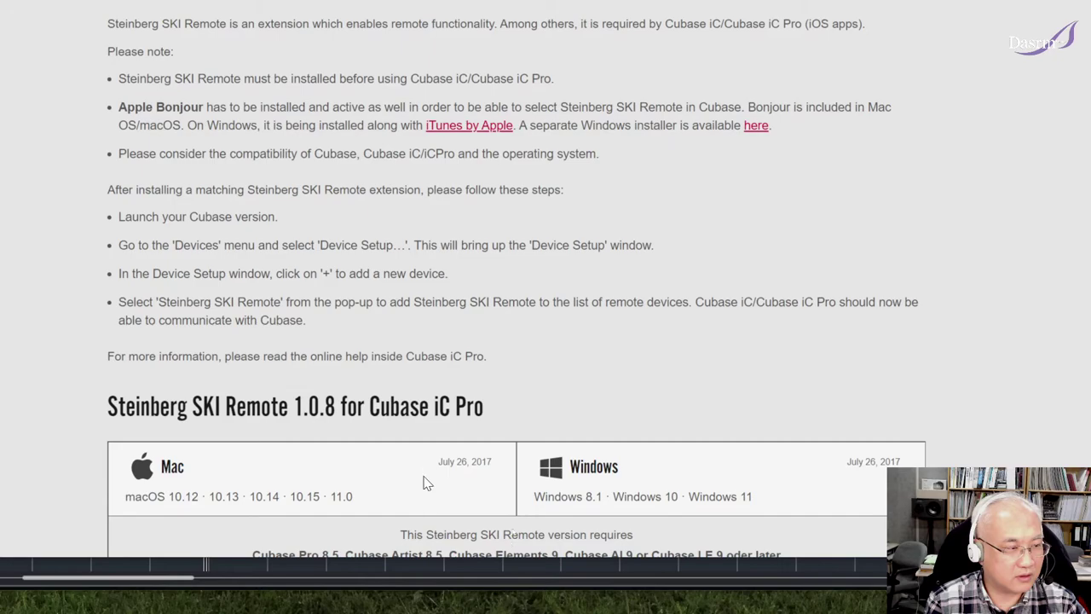
scroll(430, 440, down, 3)
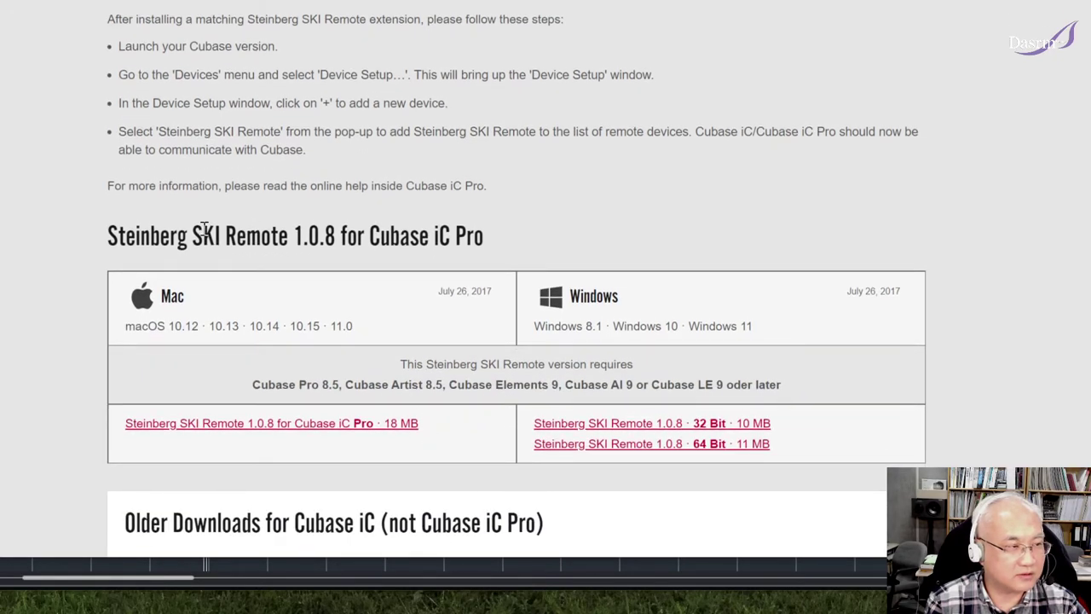
drag(190, 236, 289, 236)
click(122, 236)
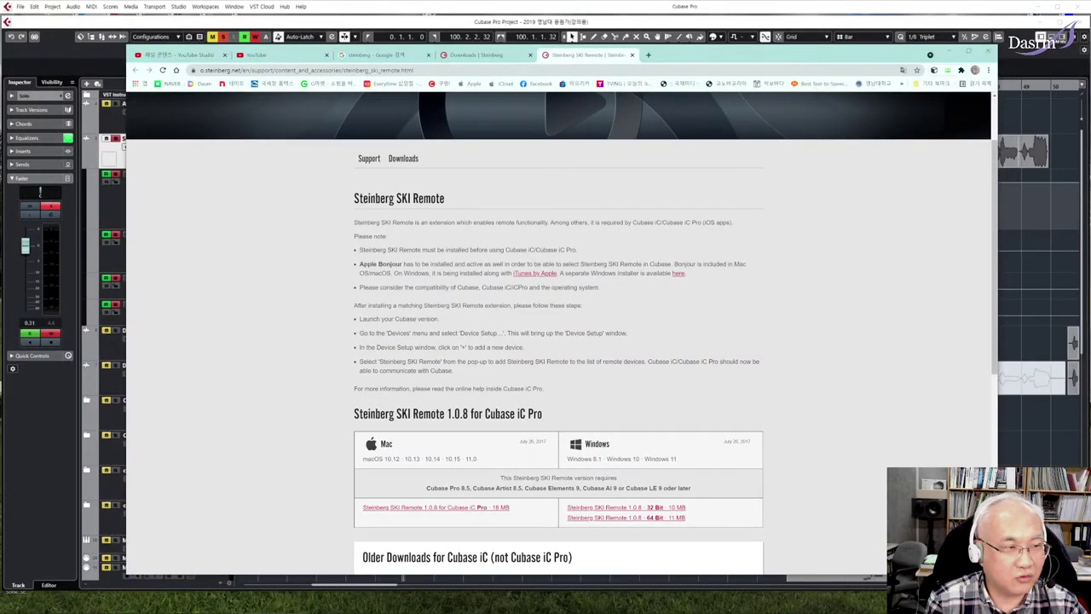
drag(399, 198, 446, 200)
click(449, 205)
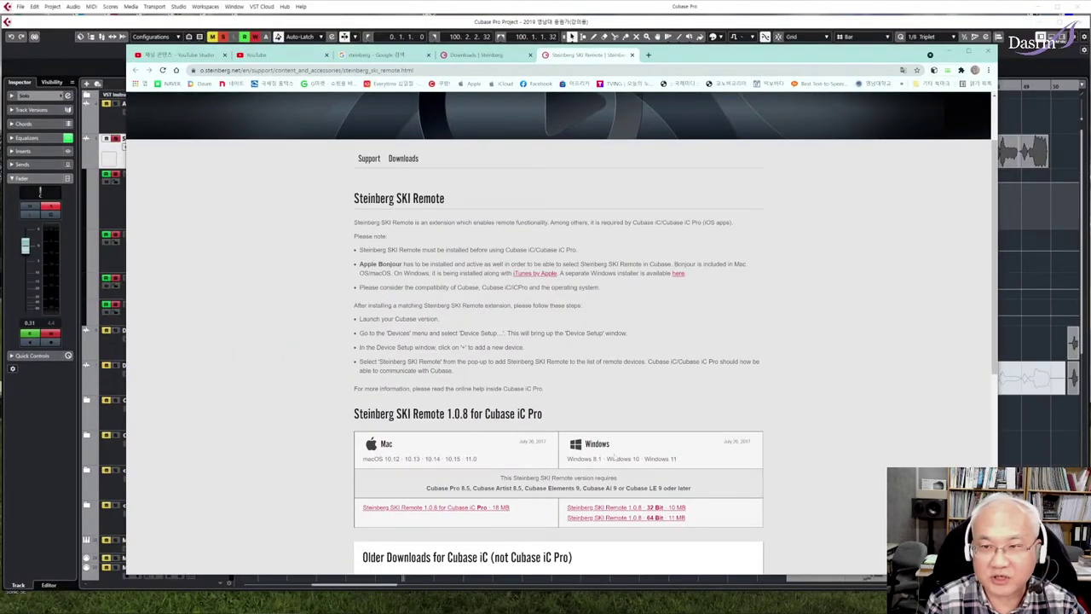
Switch back to Cubase, examine the Steinberg SKI Remote device in Studio Setup and close the dialog
click(341, 22)
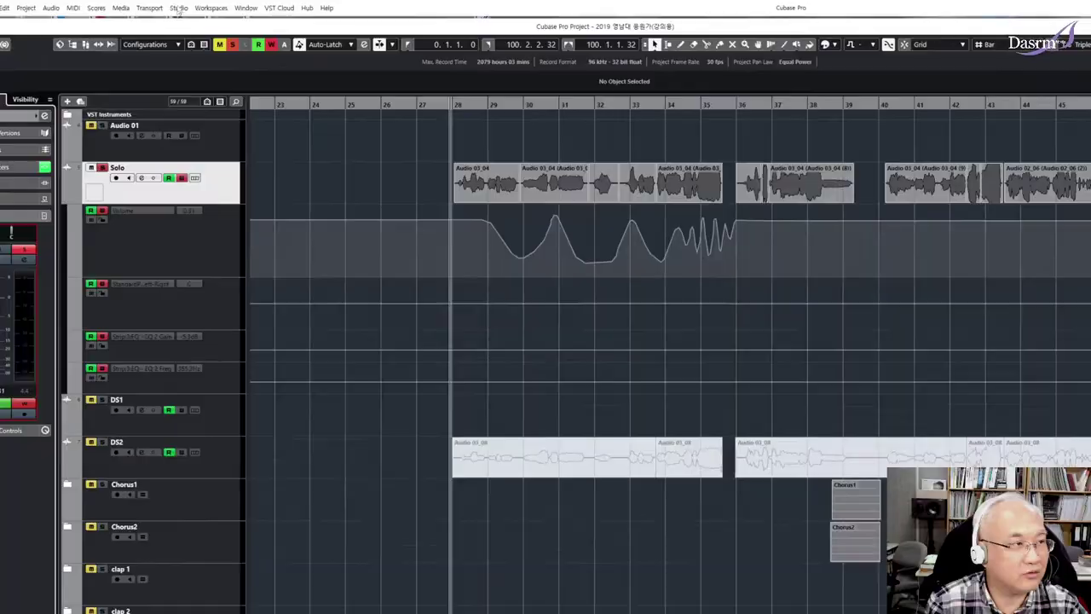
click(178, 6)
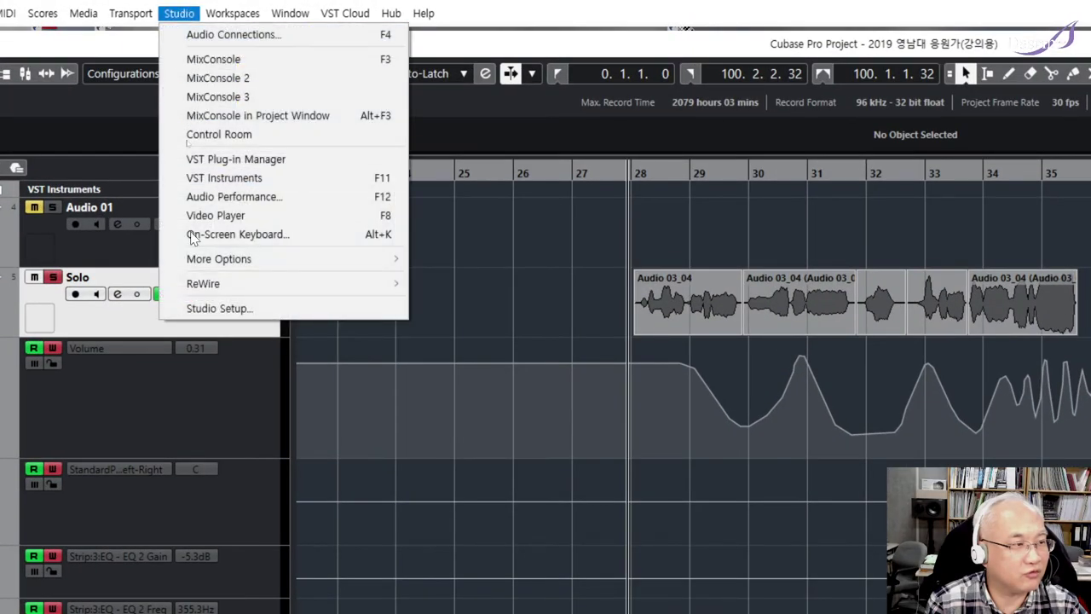
click(213, 310)
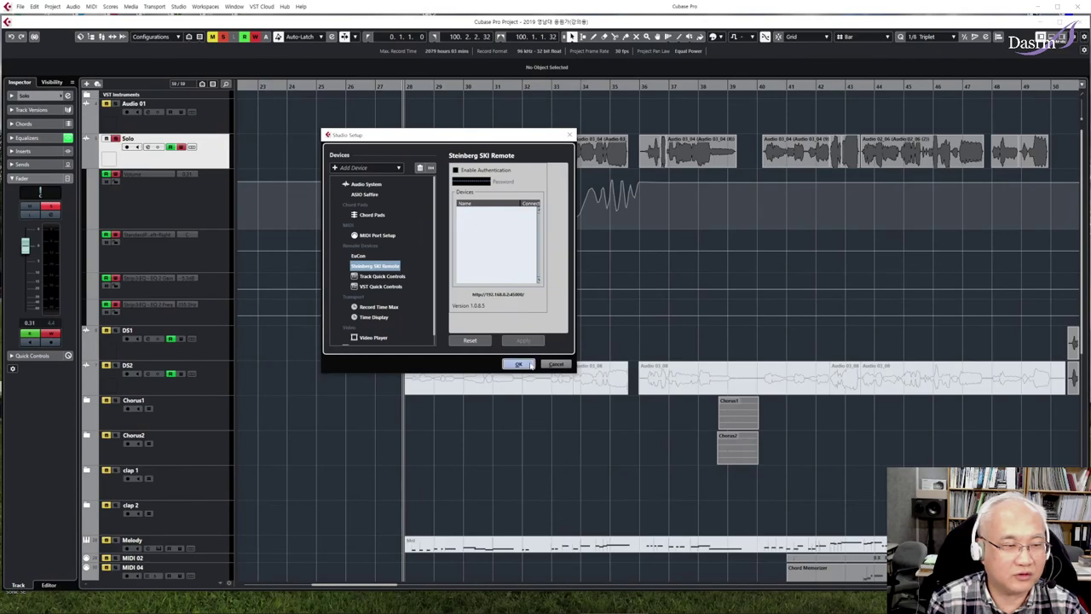
click(555, 475)
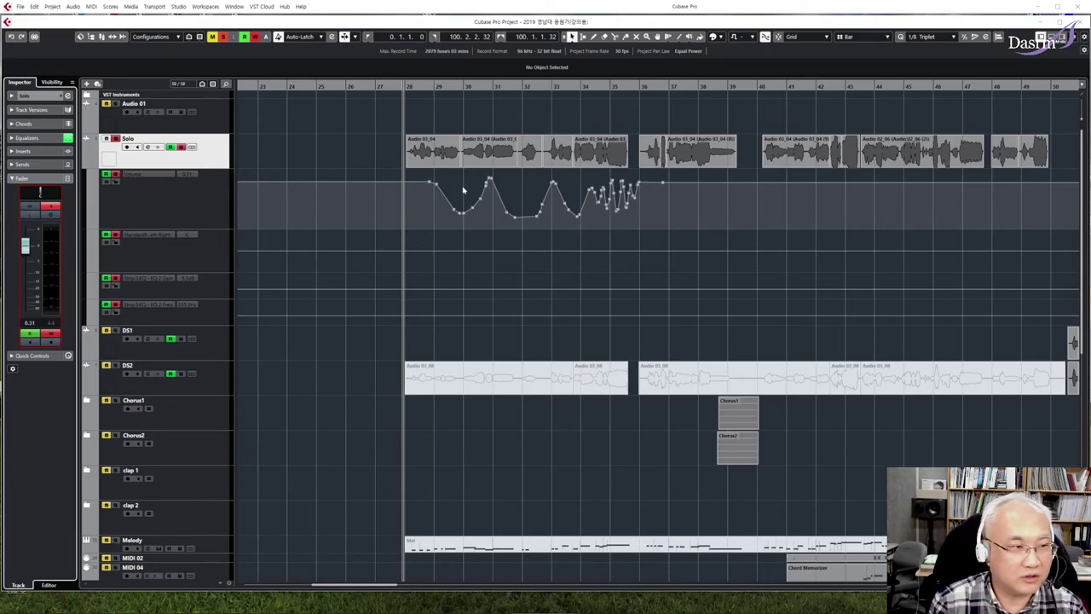
Delete the Solo track's volume automation points between bars 28 and 37 and start playback from bar 28 with Write enabled
drag(424, 180, 678, 226)
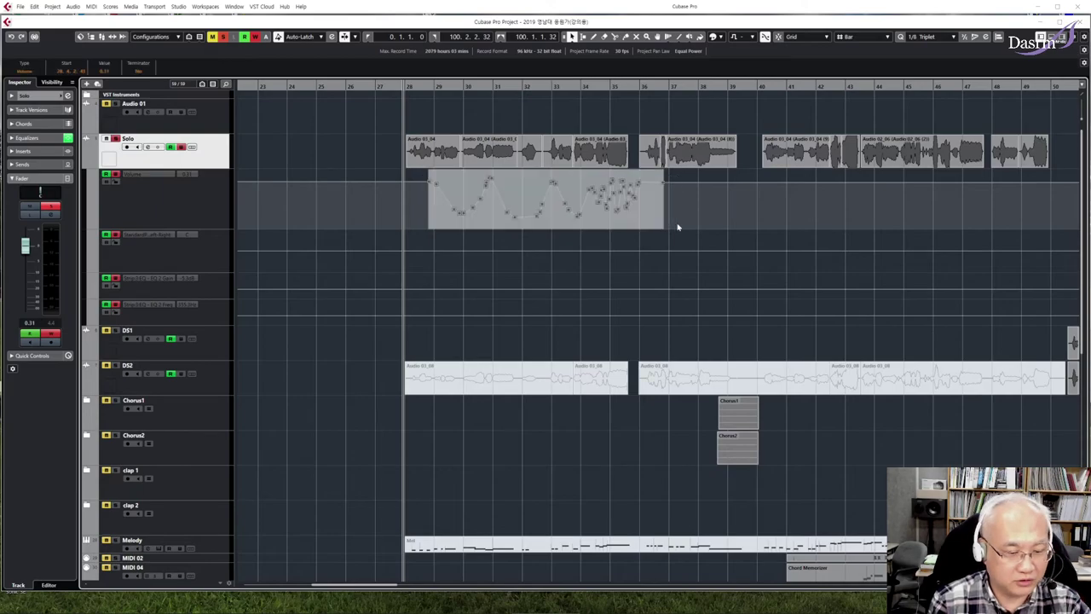
key(Delete)
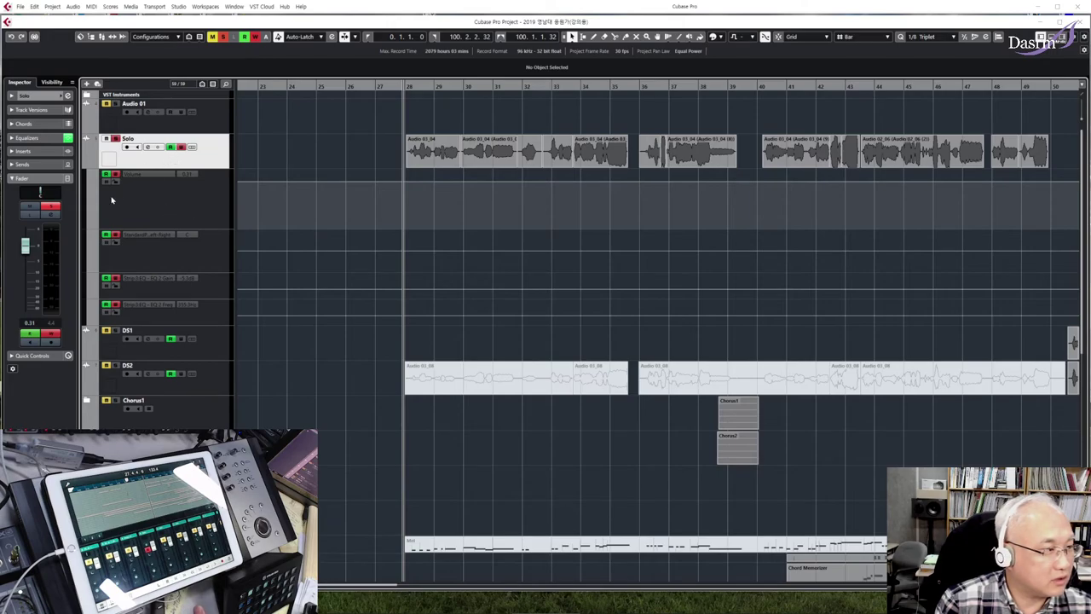
key(space)
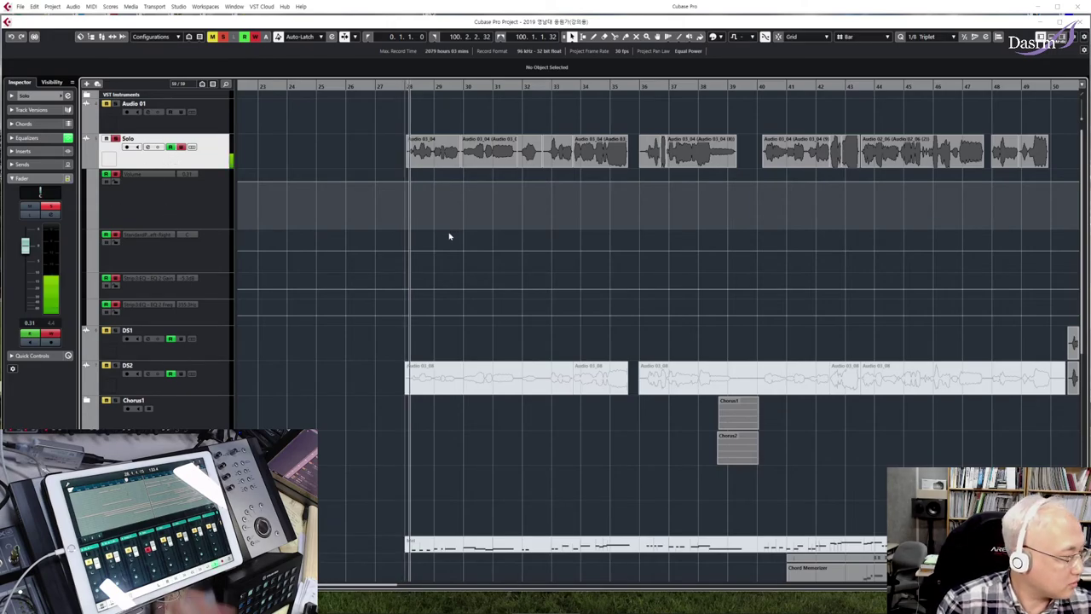